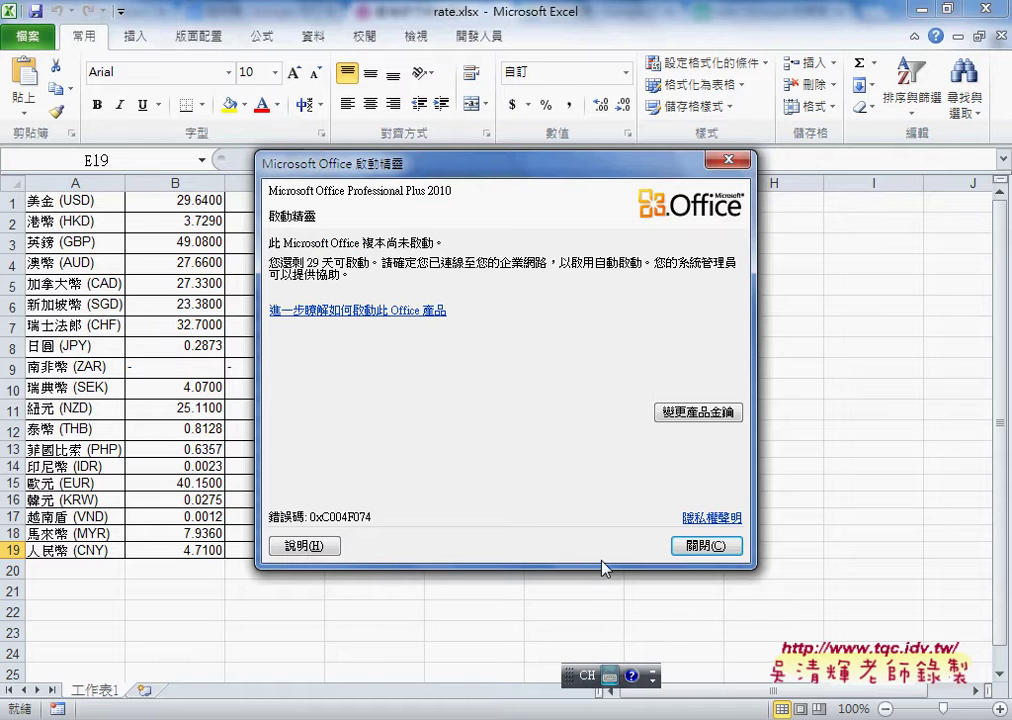
Dismiss the Office activation wizard and compare the Bank of Taiwan rate table with cells A1:E19 of rate.xlsx
click(700, 551)
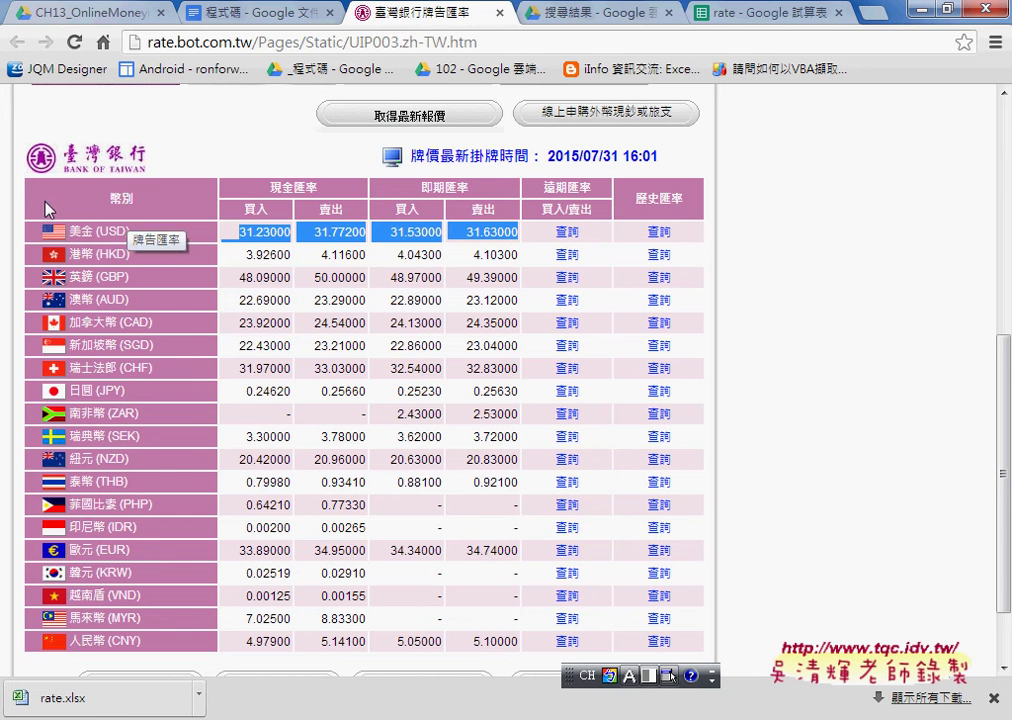
click(43, 204)
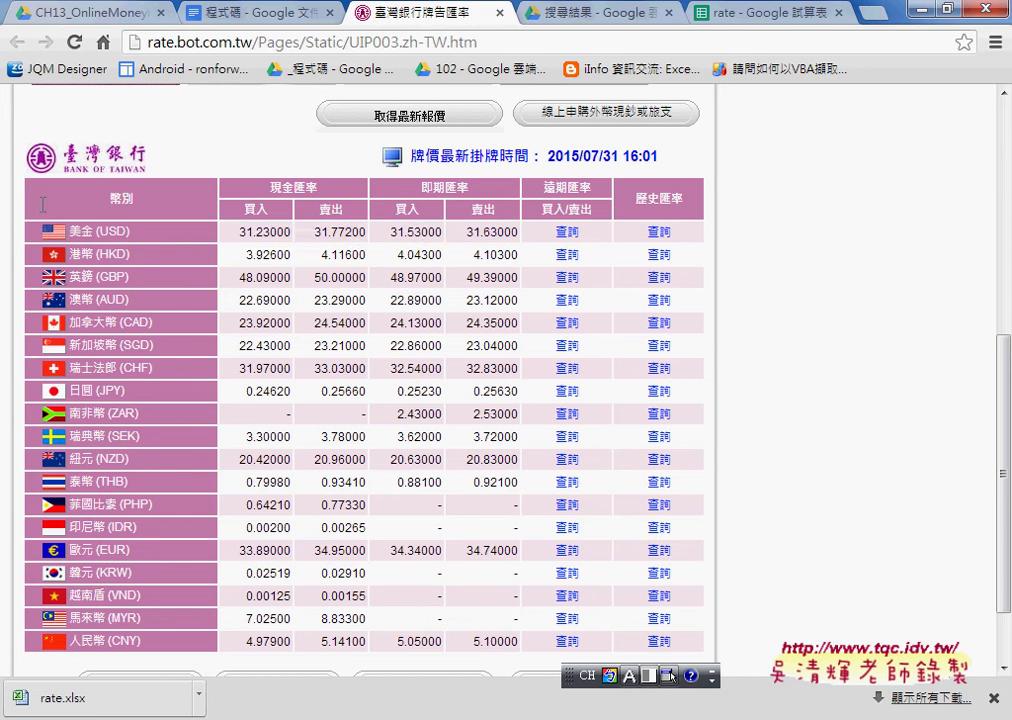
drag(43, 204, 569, 614)
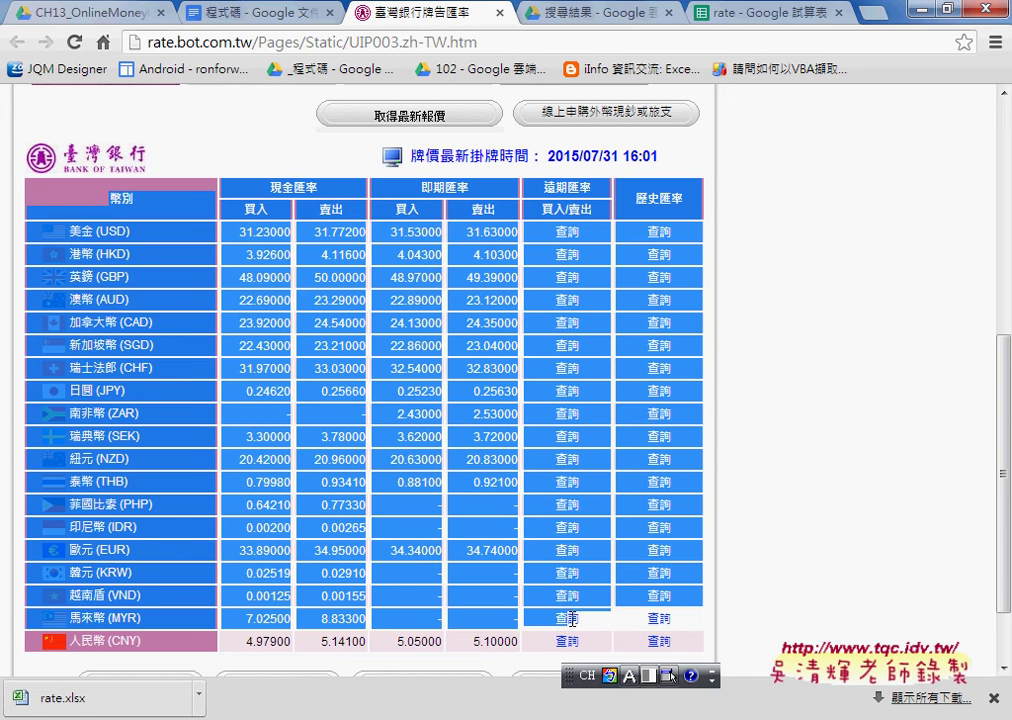
click(40, 228)
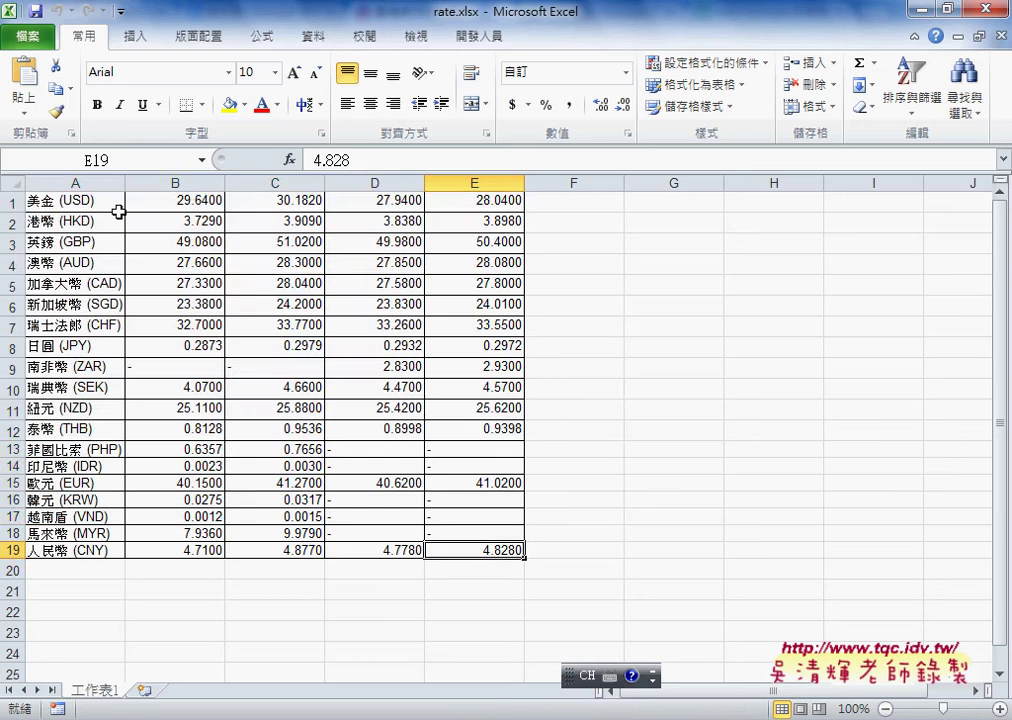
drag(111, 200, 498, 548)
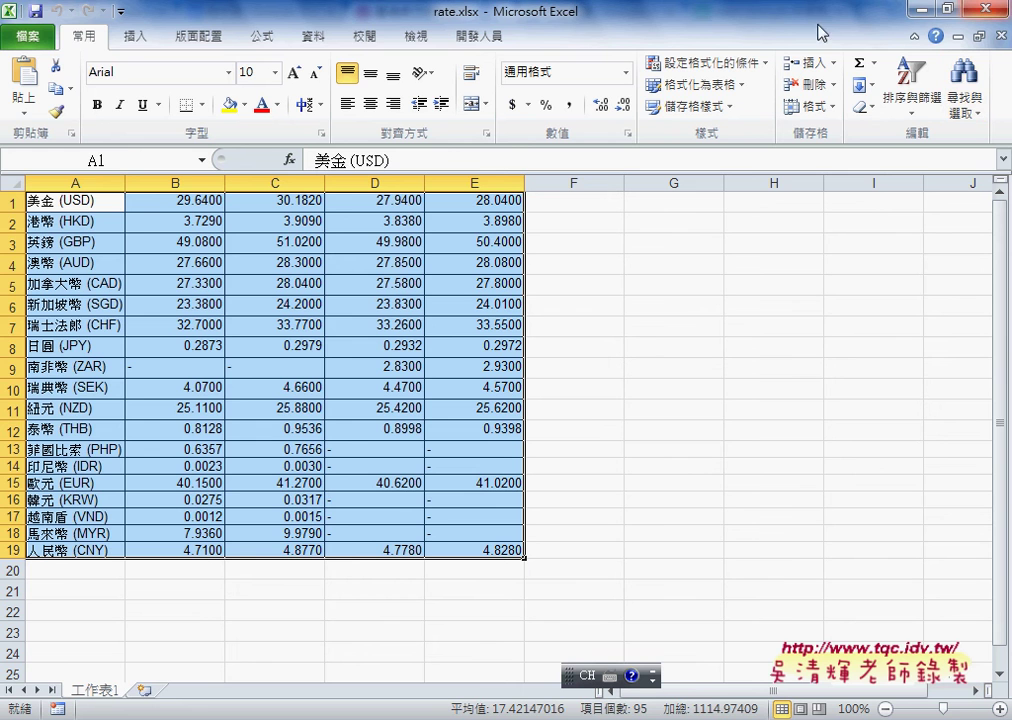
Save a copy of the workbook to the desktop as rate.xlsx in Excel workbook format and close Excel
click(28, 36)
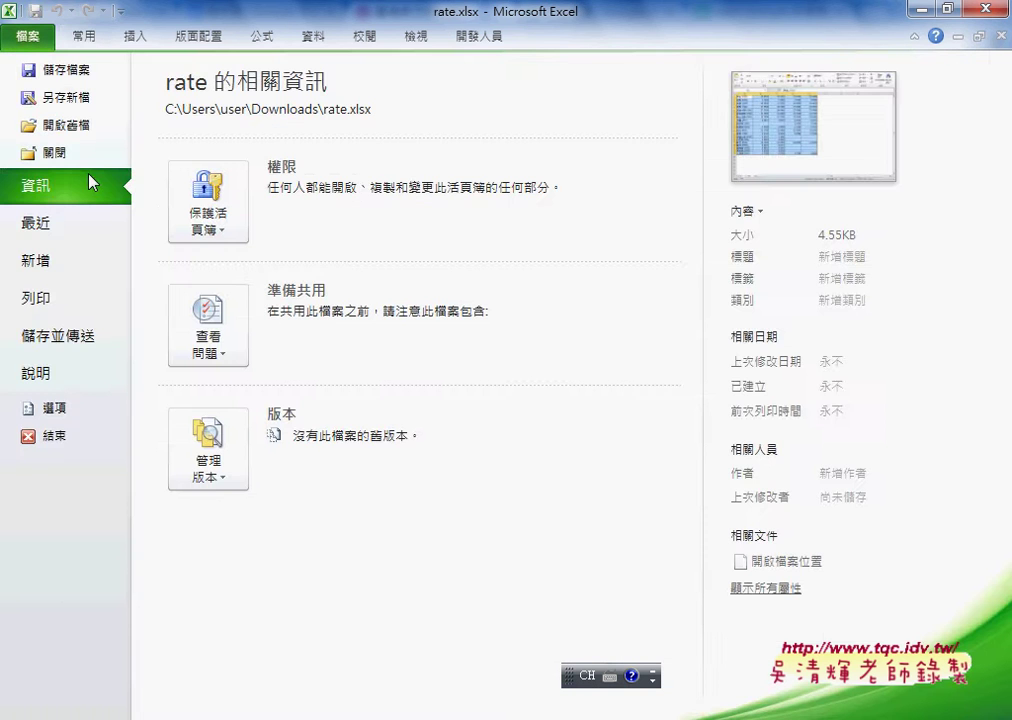
click(70, 97)
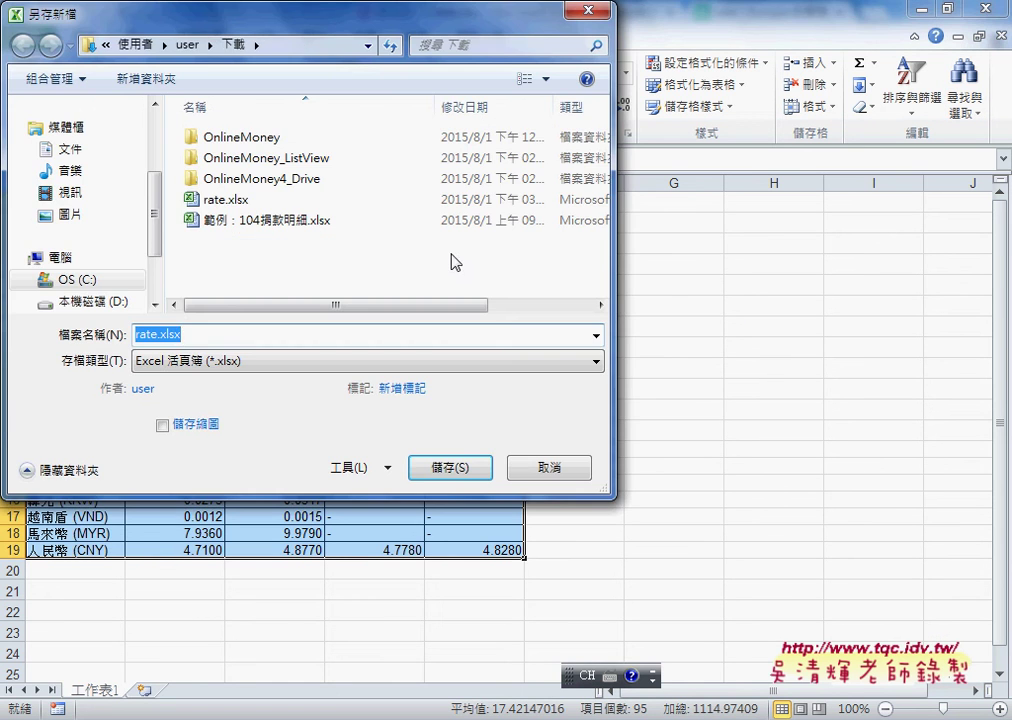
click(185, 336)
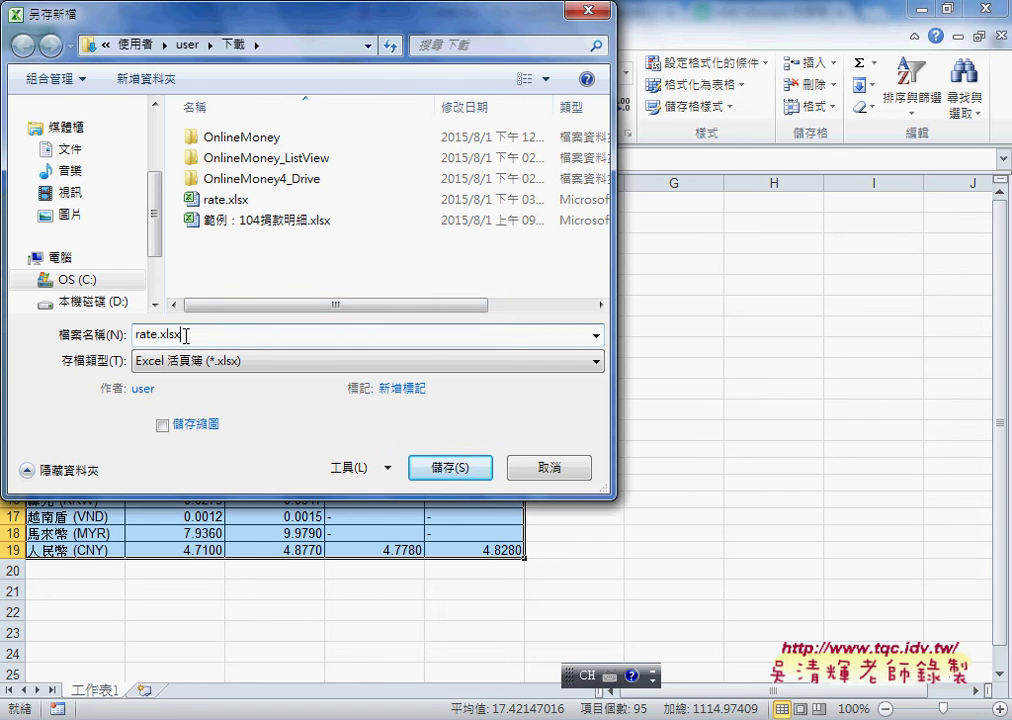
drag(150, 242, 154, 140)
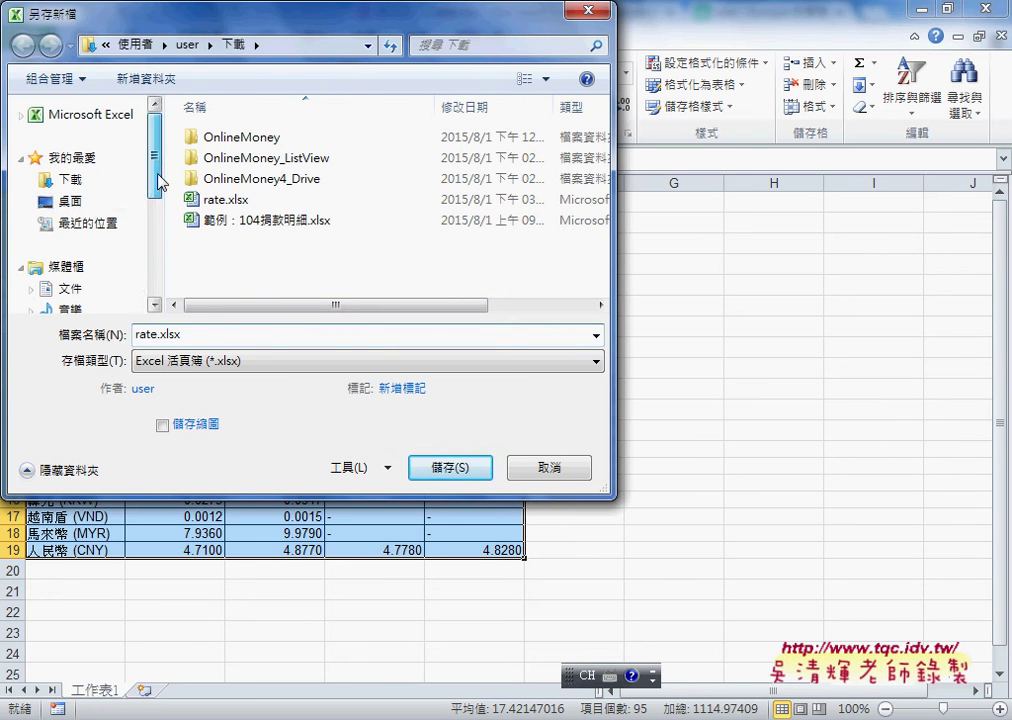
click(92, 202)
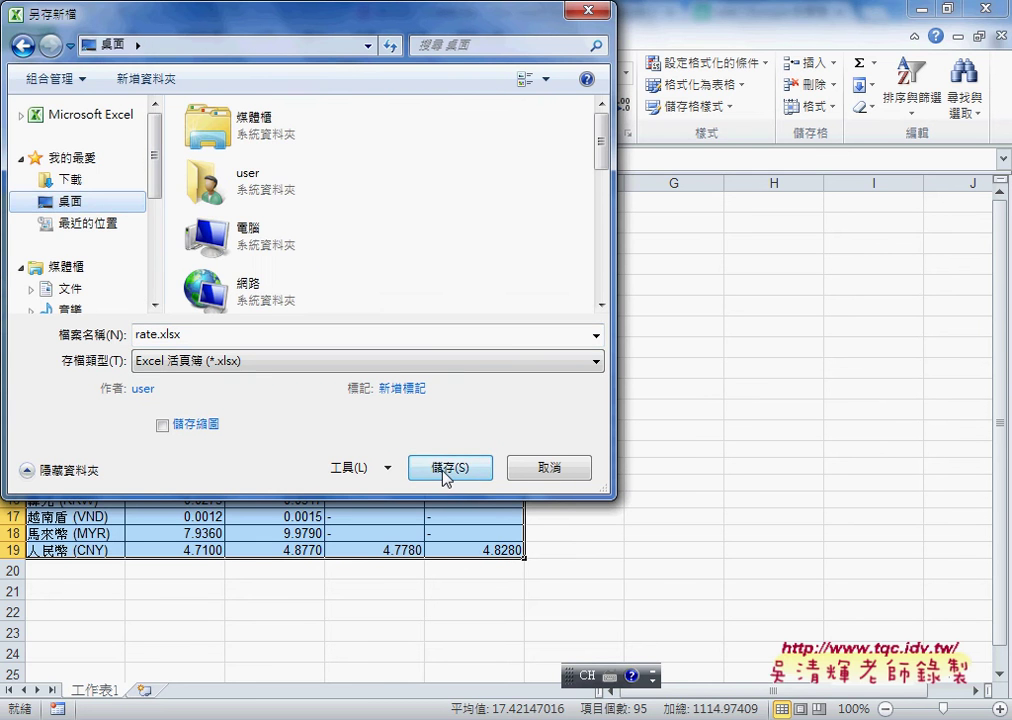
click(447, 468)
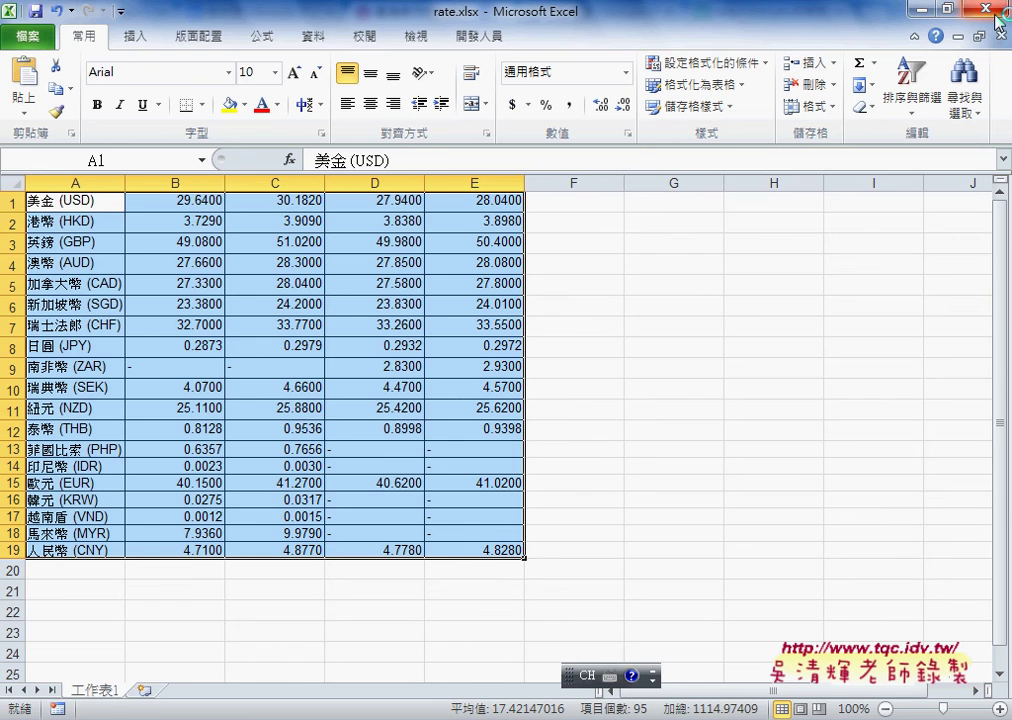
click(990, 10)
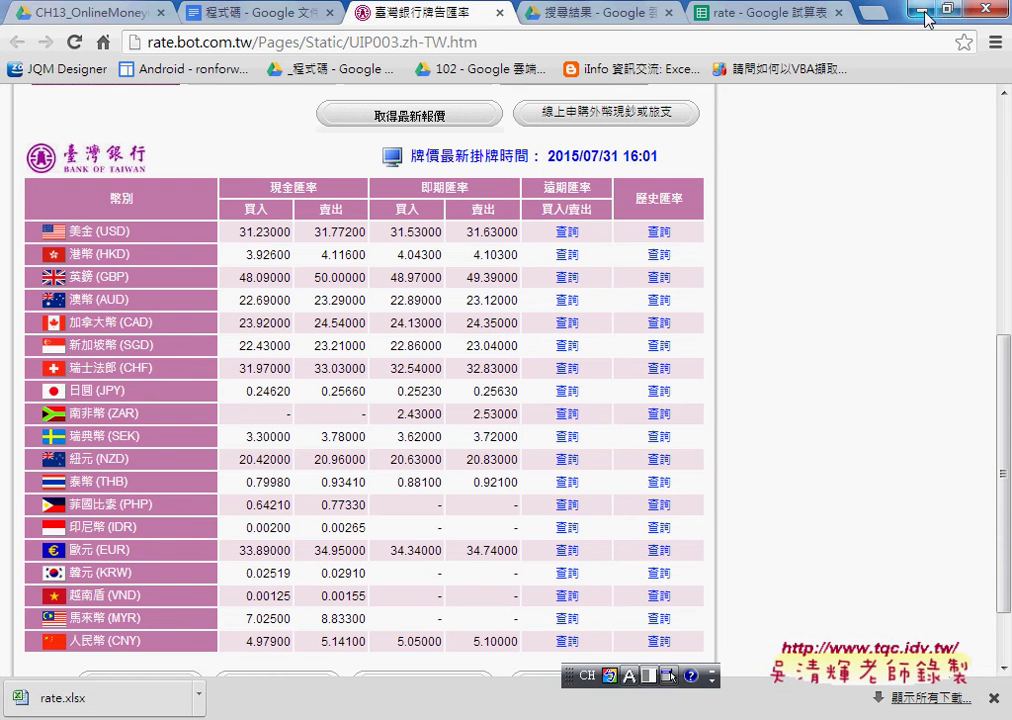
Switch to the CH13_OnlineMoney folder in Google Drive and minimize Eclipse to expose rate.xlsx on the desktop beside the browser
click(128, 8)
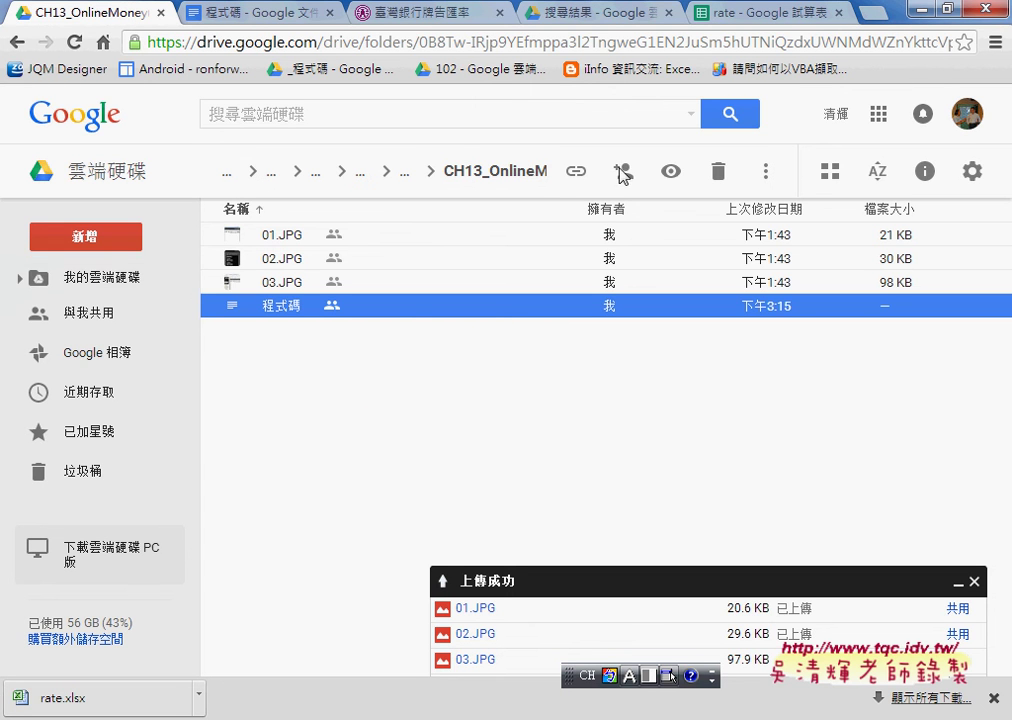
double_click(955, 18)
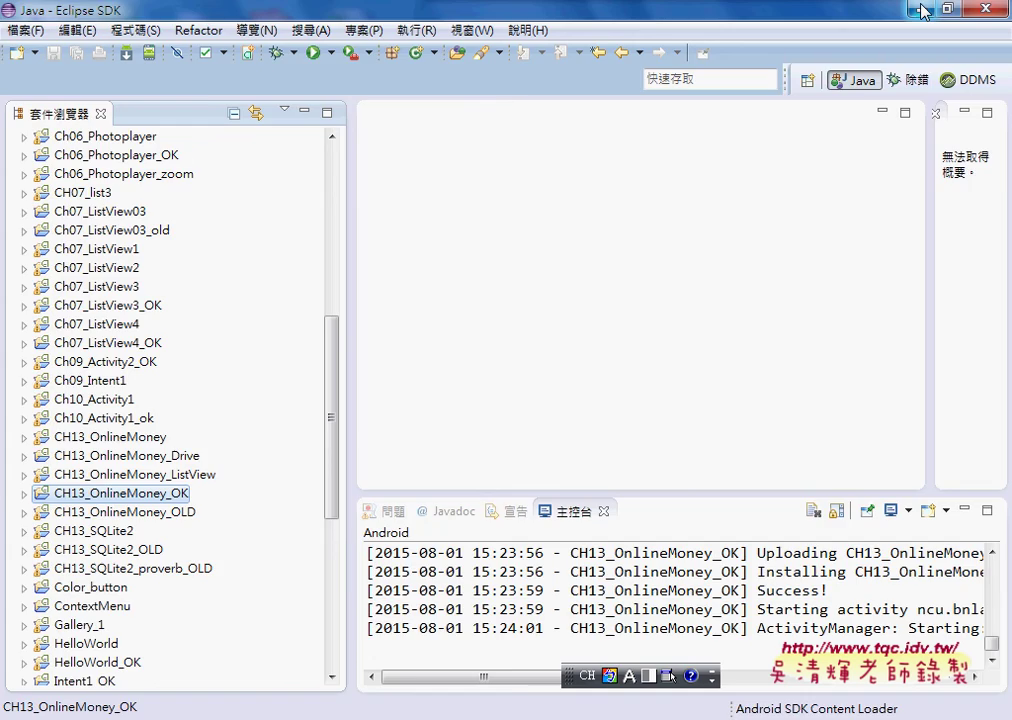
click(919, 10)
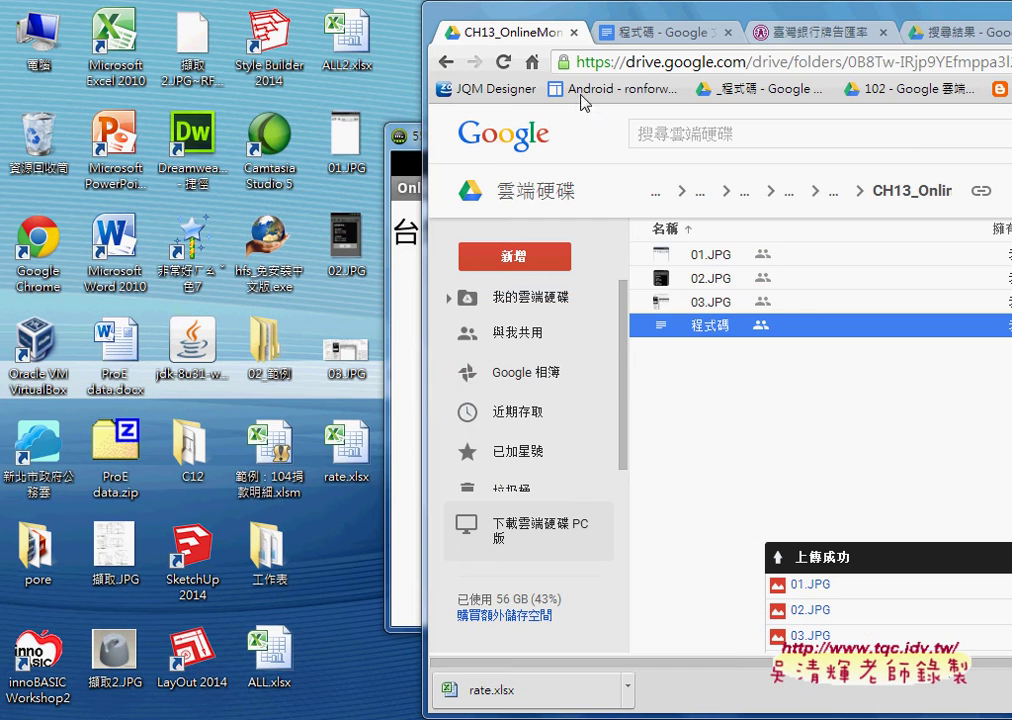
drag(346, 452, 430, 420)
double_click(811, 15)
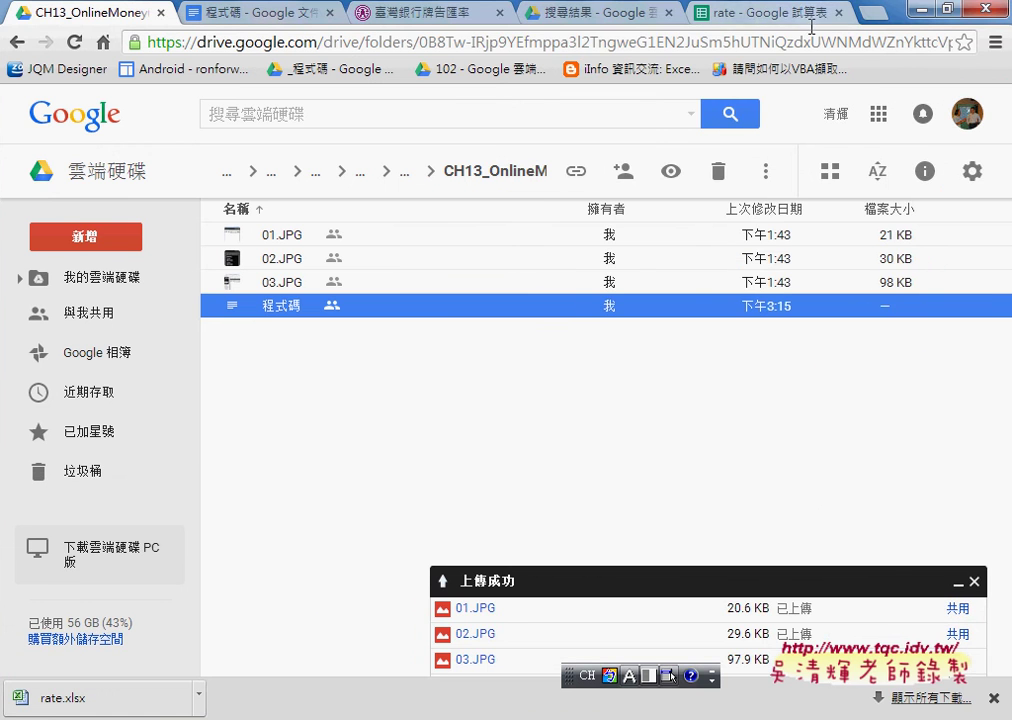
Enable conversion of uploaded files to Google Docs editor format in the Drive settings
click(972, 171)
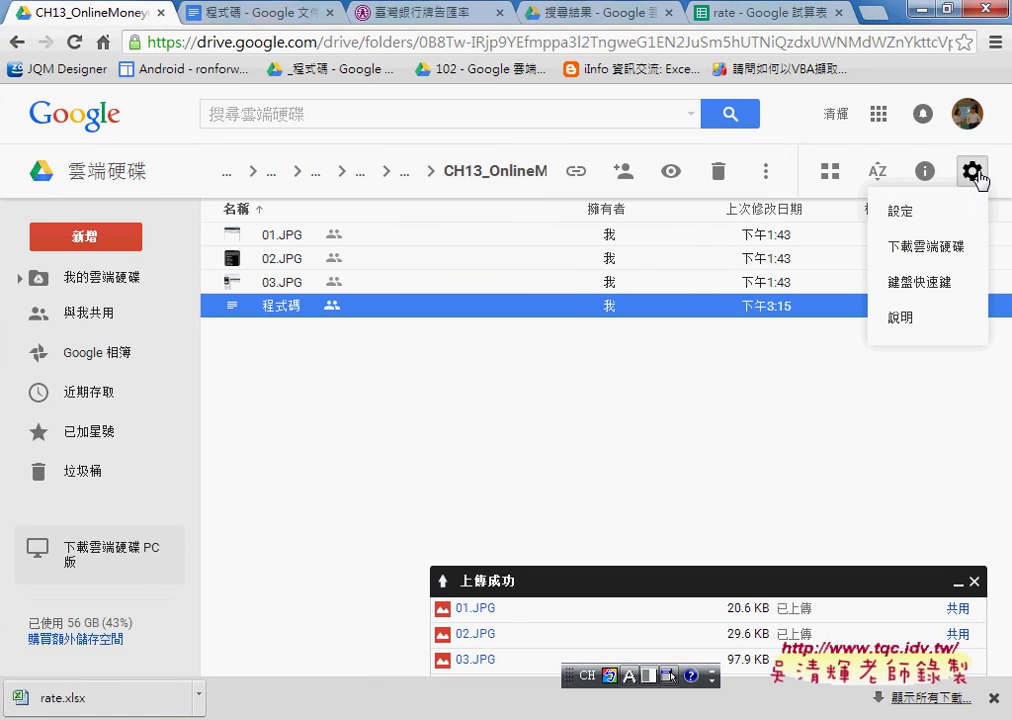
click(903, 211)
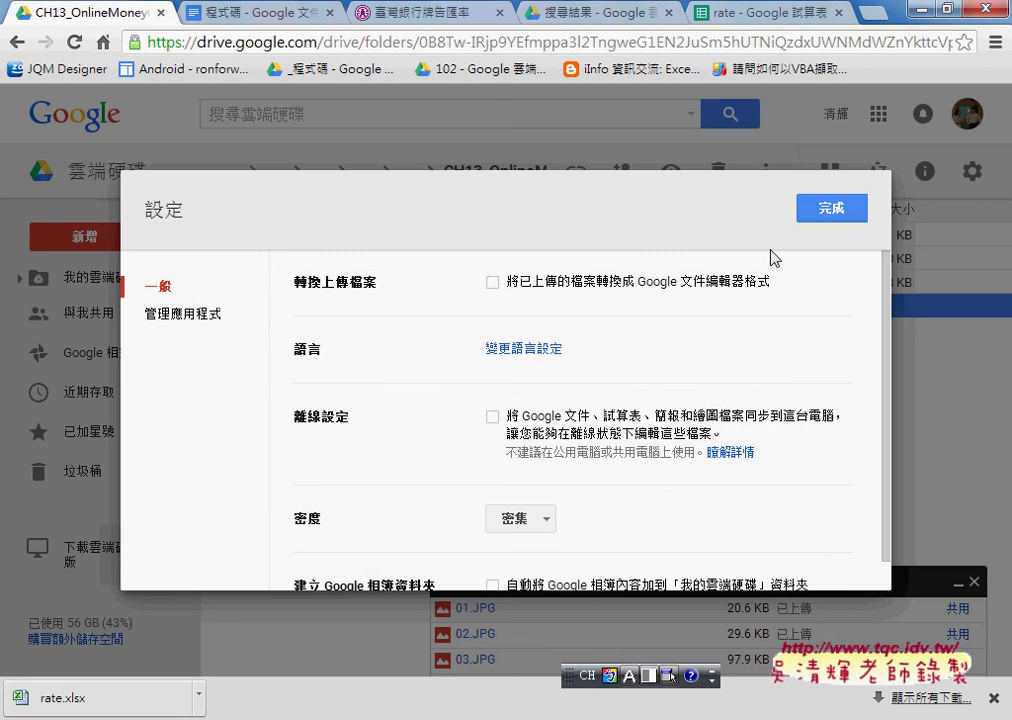
click(493, 284)
click(660, 283)
key(shift)
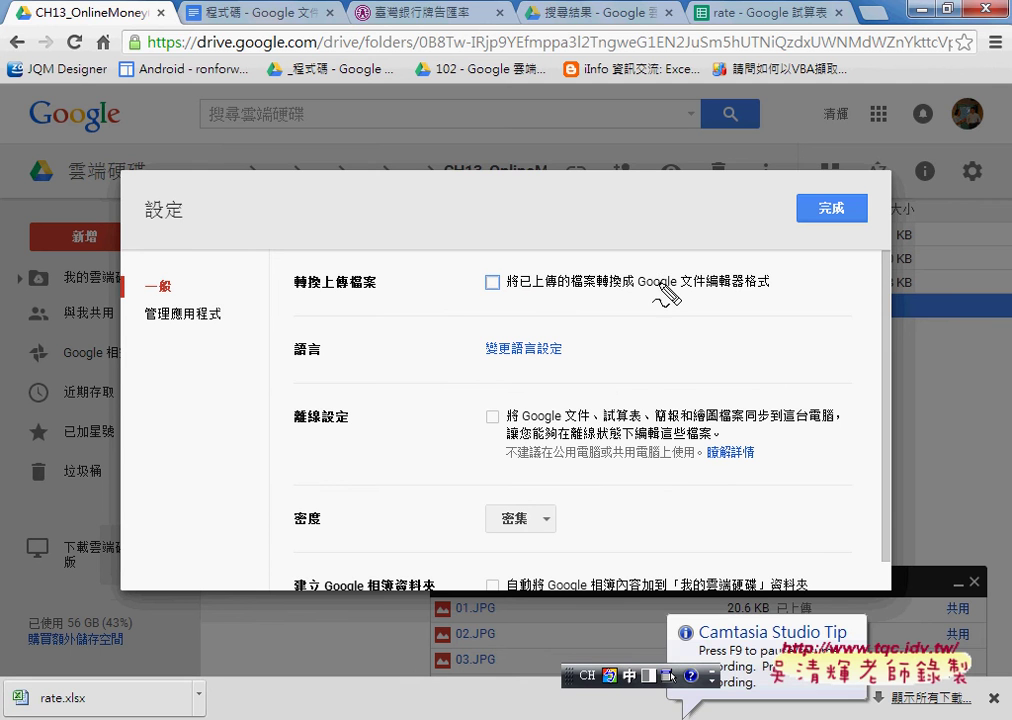
mouse_move(760, 298)
mouse_down()
mouse_move(490, 300)
mouse_move(478, 275)
mouse_move(806, 292)
mouse_move(741, 306)
mouse_up()
key(shift)
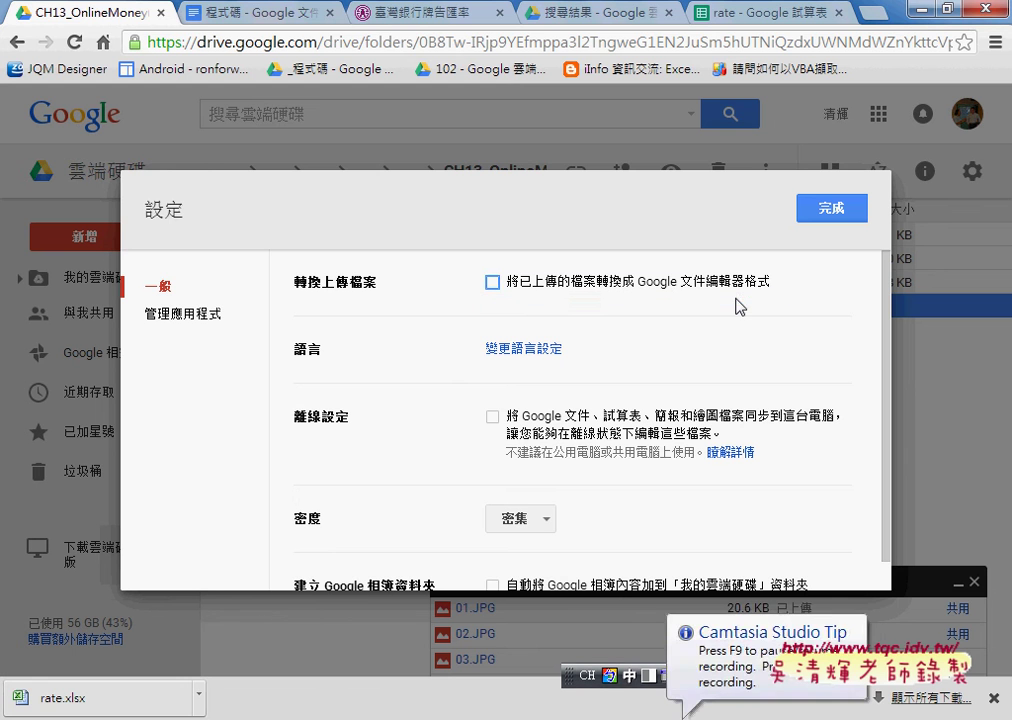
click(616, 288)
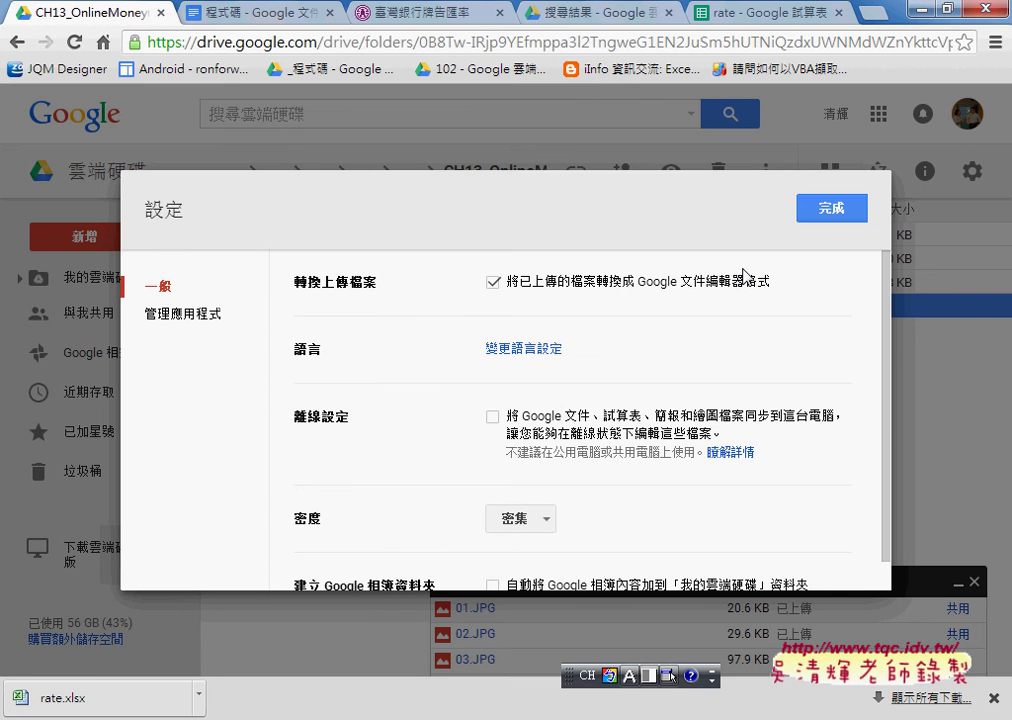
click(831, 212)
Upload rate.xlsx from the desktop to the CH13_OnlineMoney folder and select the converted rate file
click(944, 8)
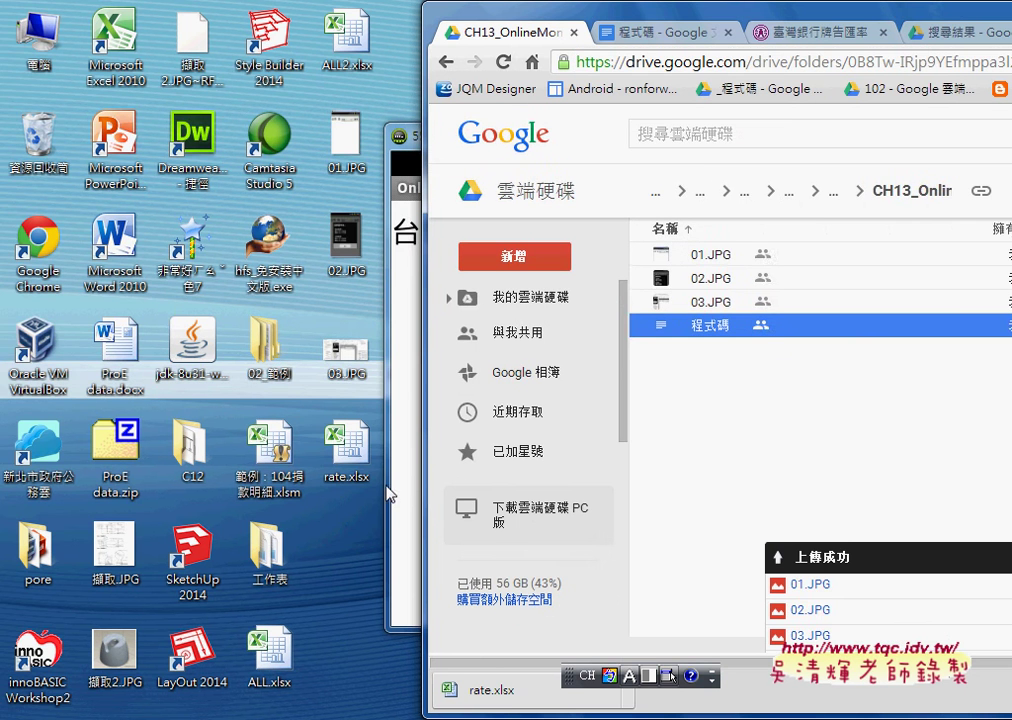
drag(347, 445, 788, 409)
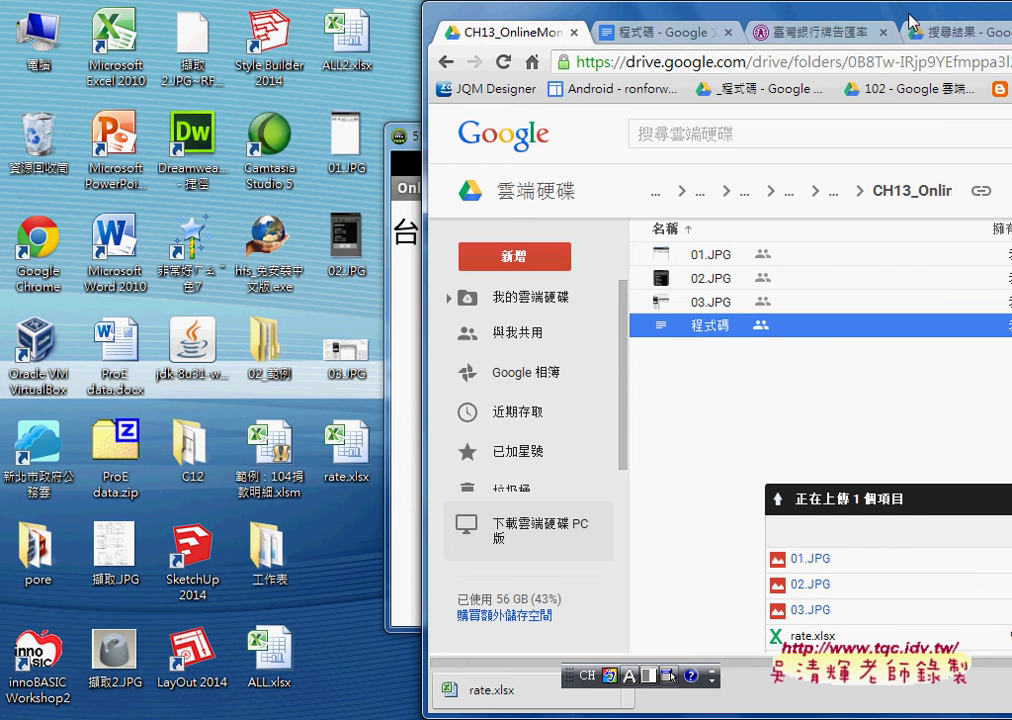
double_click(724, 12)
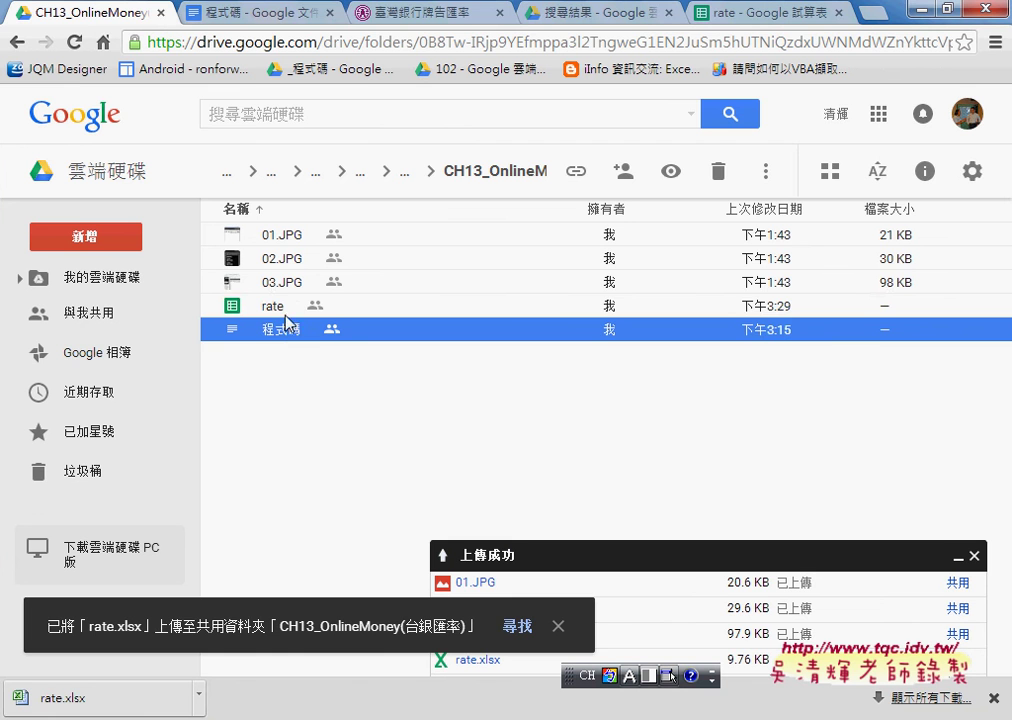
click(275, 307)
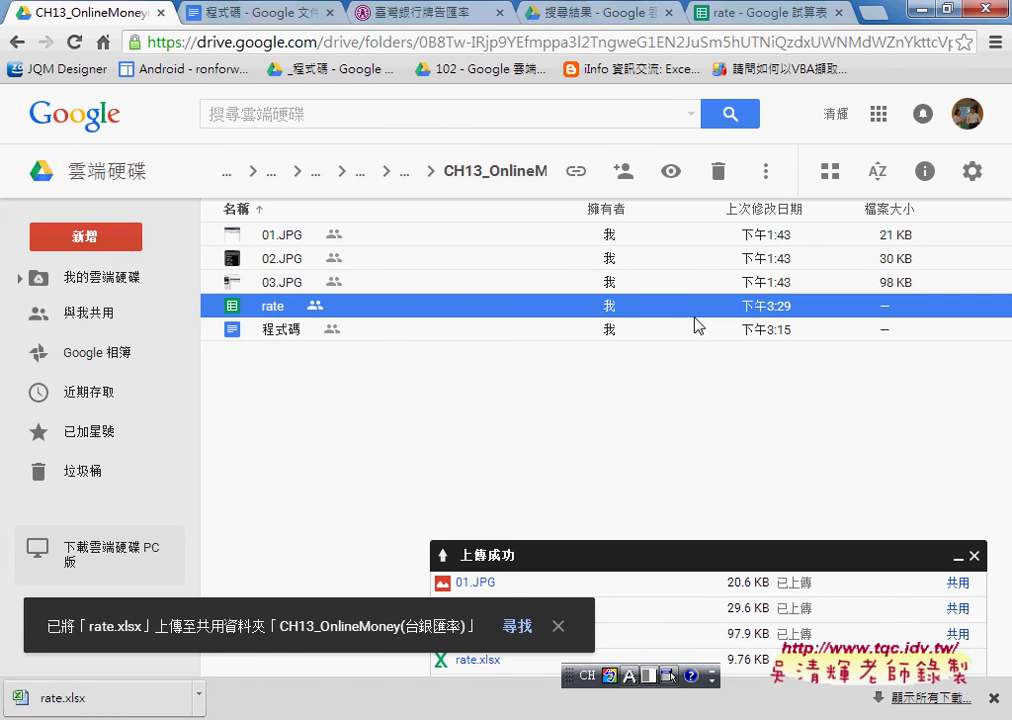
mouse_move(257, 318)
mouse_down()
mouse_move(243, 330)
mouse_move(242, 320)
mouse_move(250, 332)
mouse_up()
key(shift)
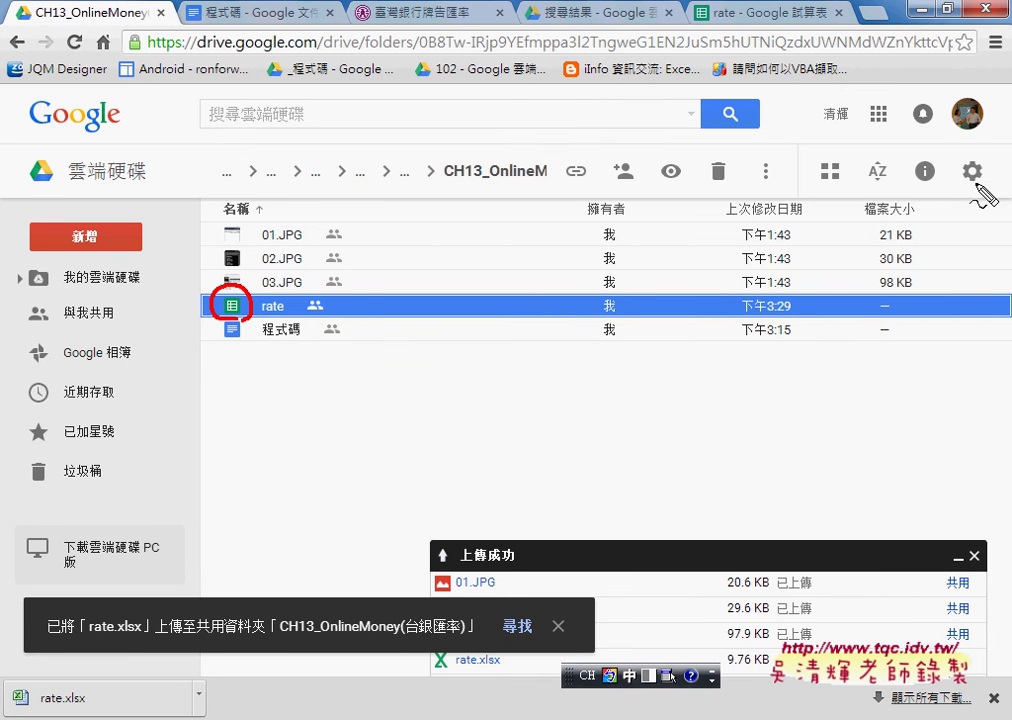
mouse_move(987, 194)
mouse_down()
mouse_move(971, 181)
mouse_move(987, 199)
mouse_up()
key(shift)
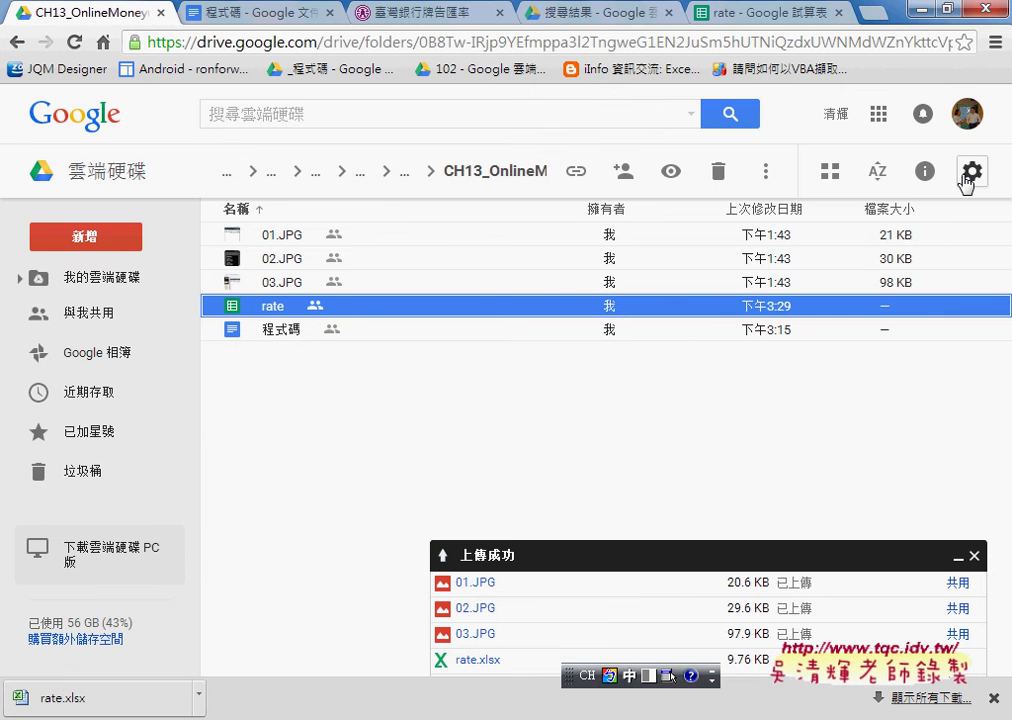
Open the rate spreadsheet and publish only the sheet 工作表1 to the web as a web page
double_click(358, 313)
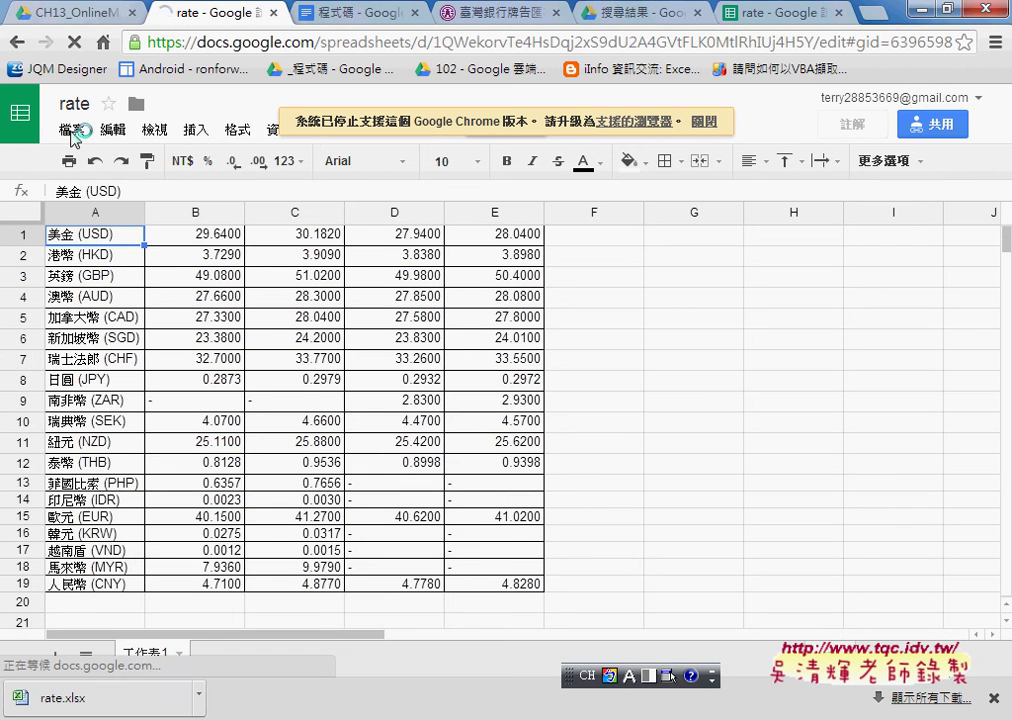
click(77, 130)
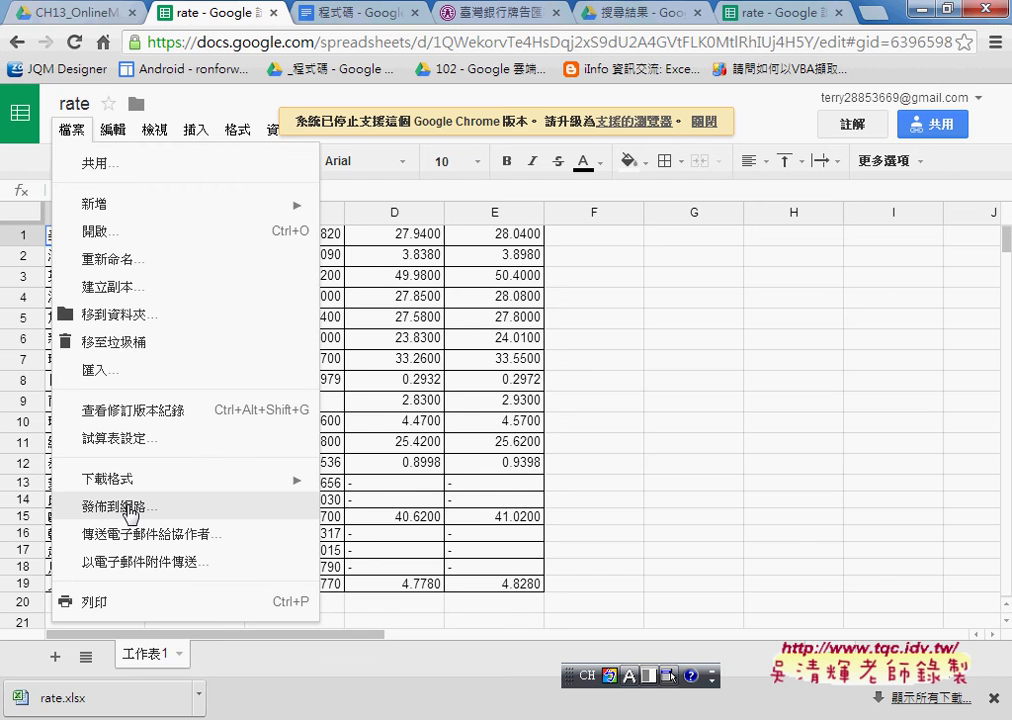
click(130, 508)
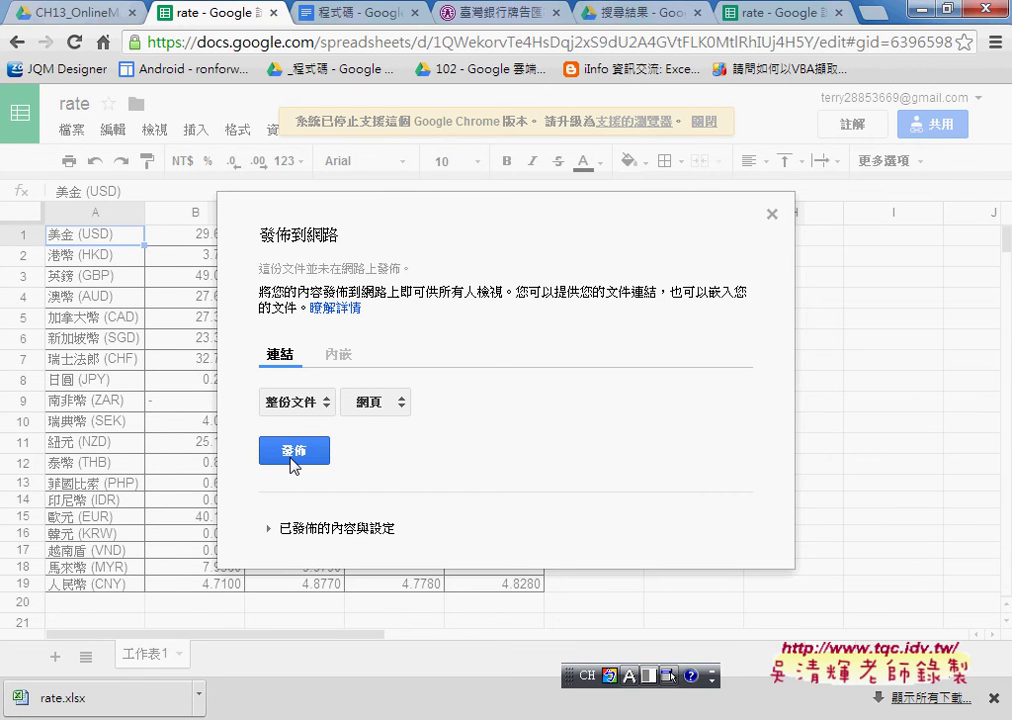
click(305, 406)
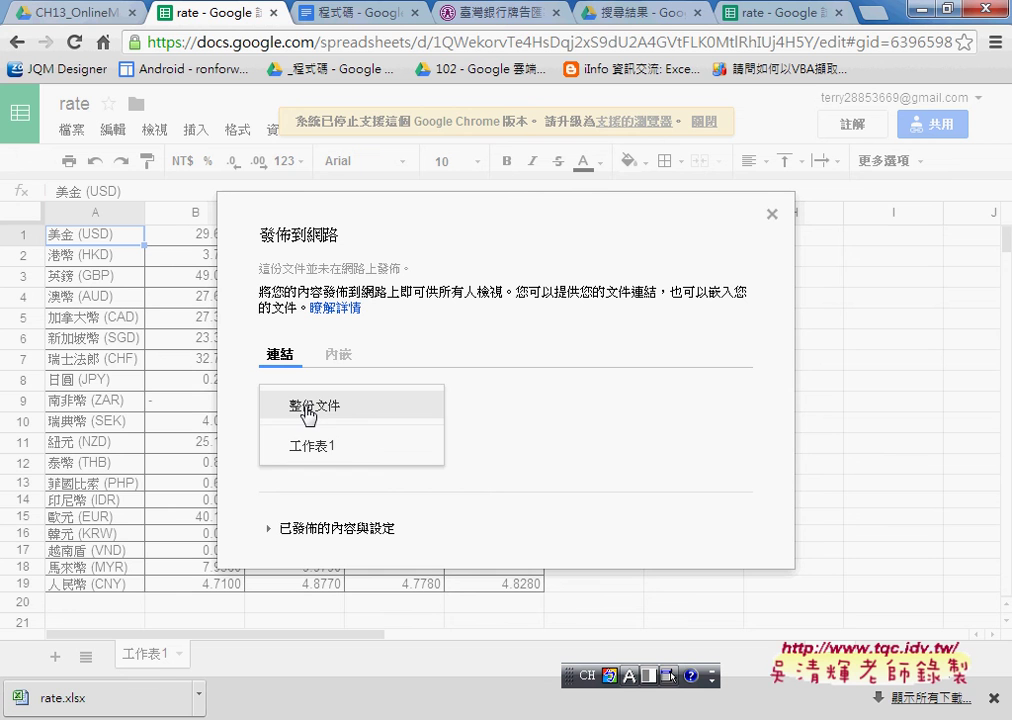
click(318, 455)
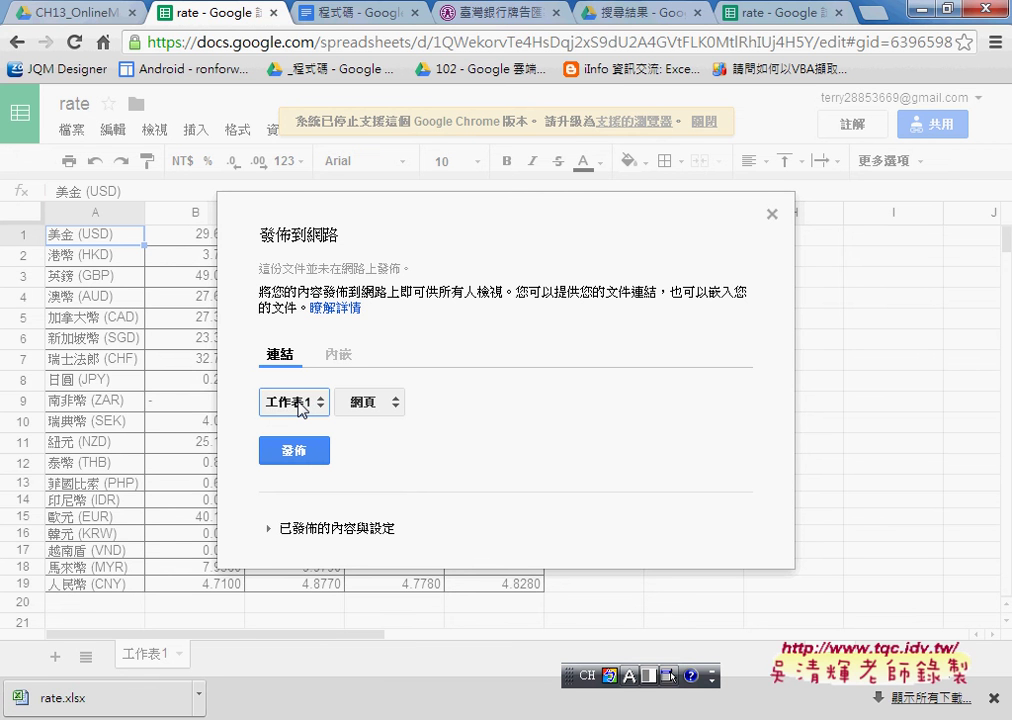
click(300, 456)
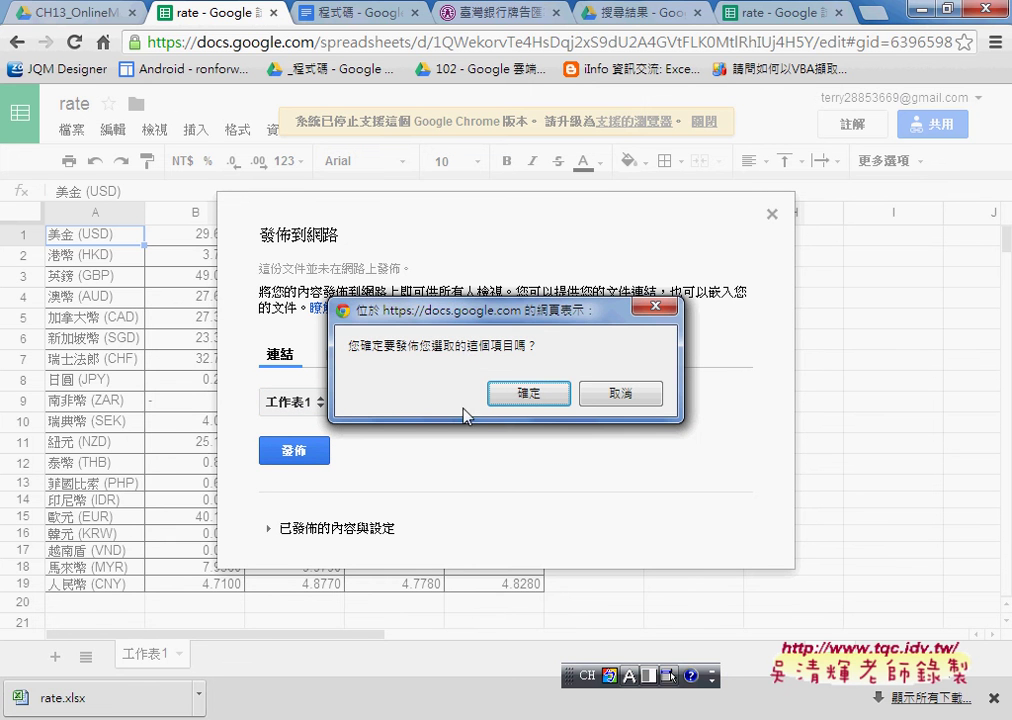
click(528, 394)
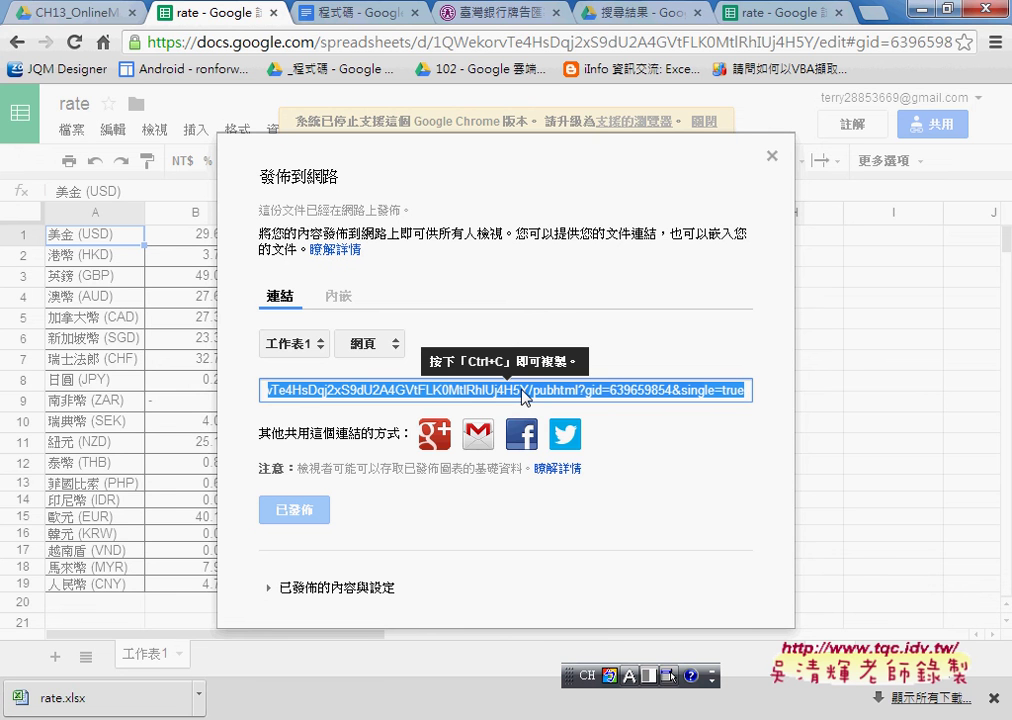
Copy the published link for 工作表1 and open it in a new browser tab
right_click(522, 389)
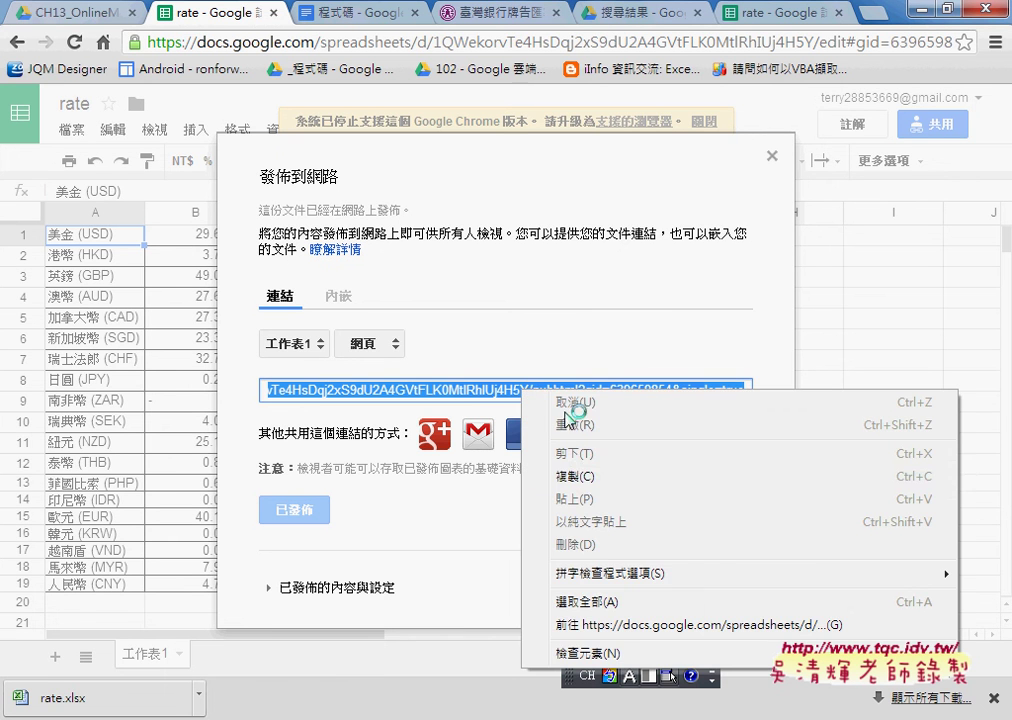
click(583, 478)
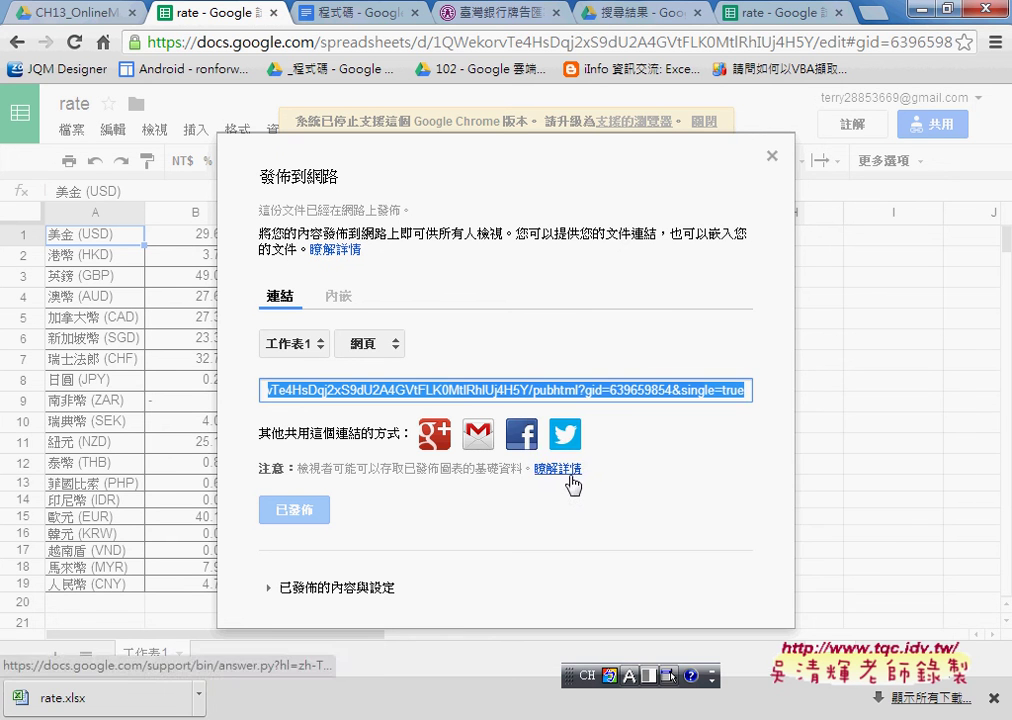
click(868, 14)
right_click(784, 38)
click(838, 163)
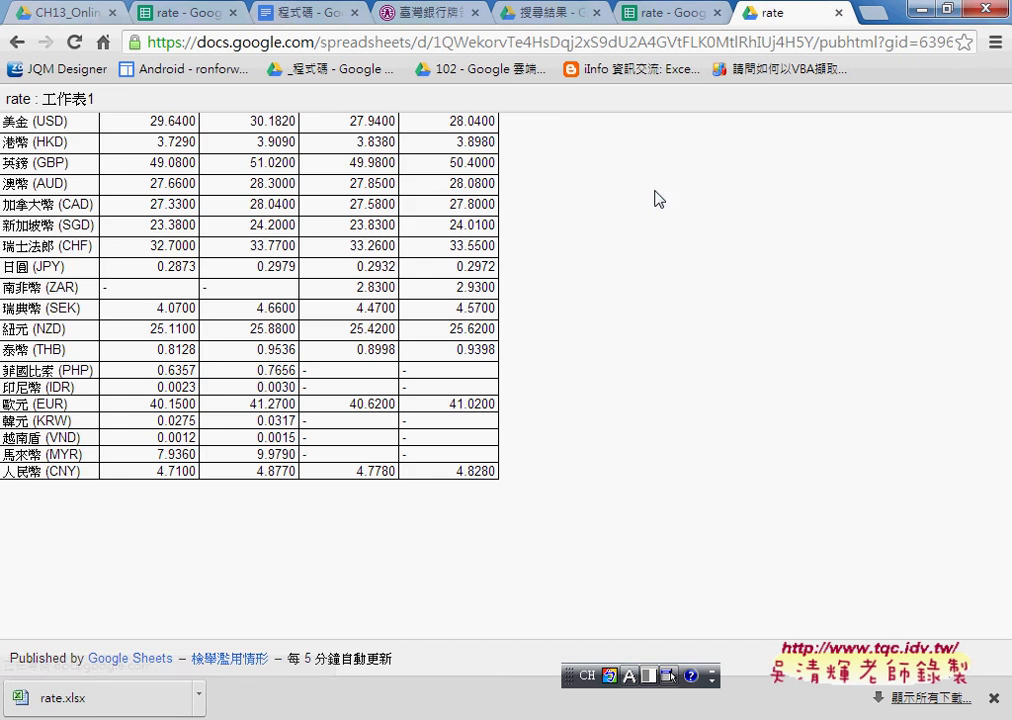
Inspect the HTML source of the 美金 (USD) row on the published page, then close the inspector and that page
drag(6, 98, 498, 118)
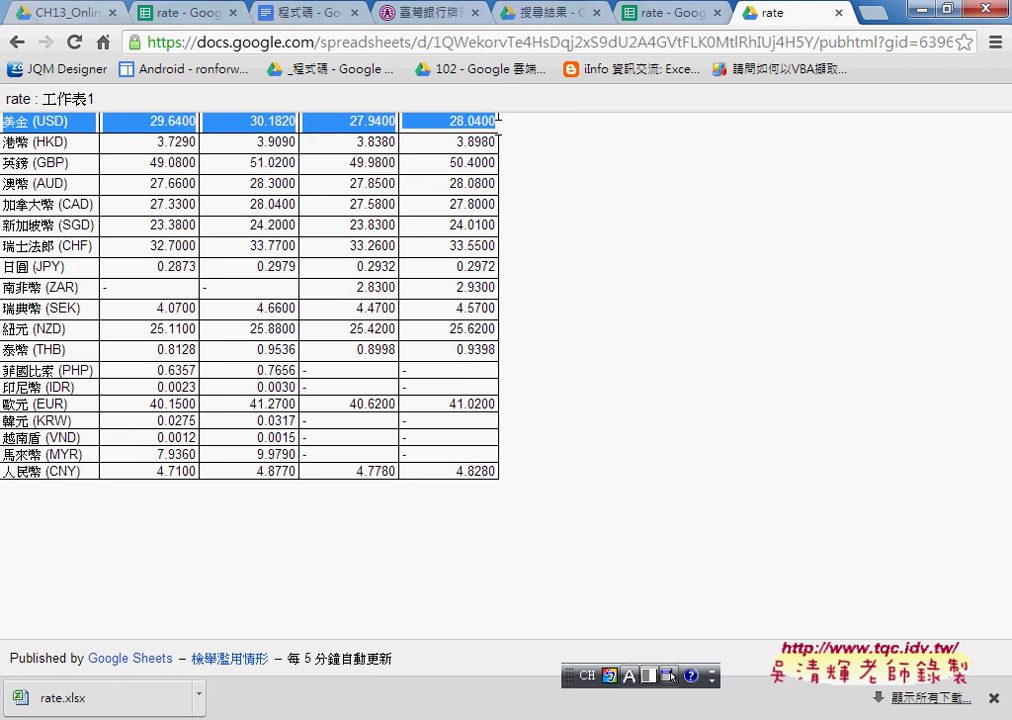
right_click(453, 129)
click(468, 145)
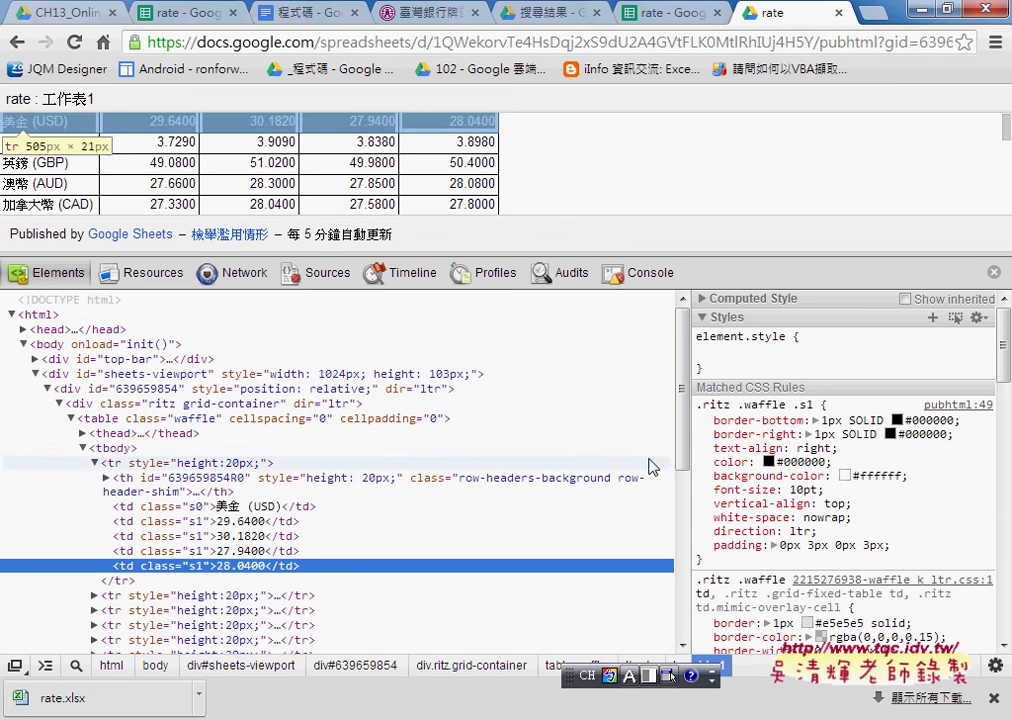
drag(684, 450, 688, 522)
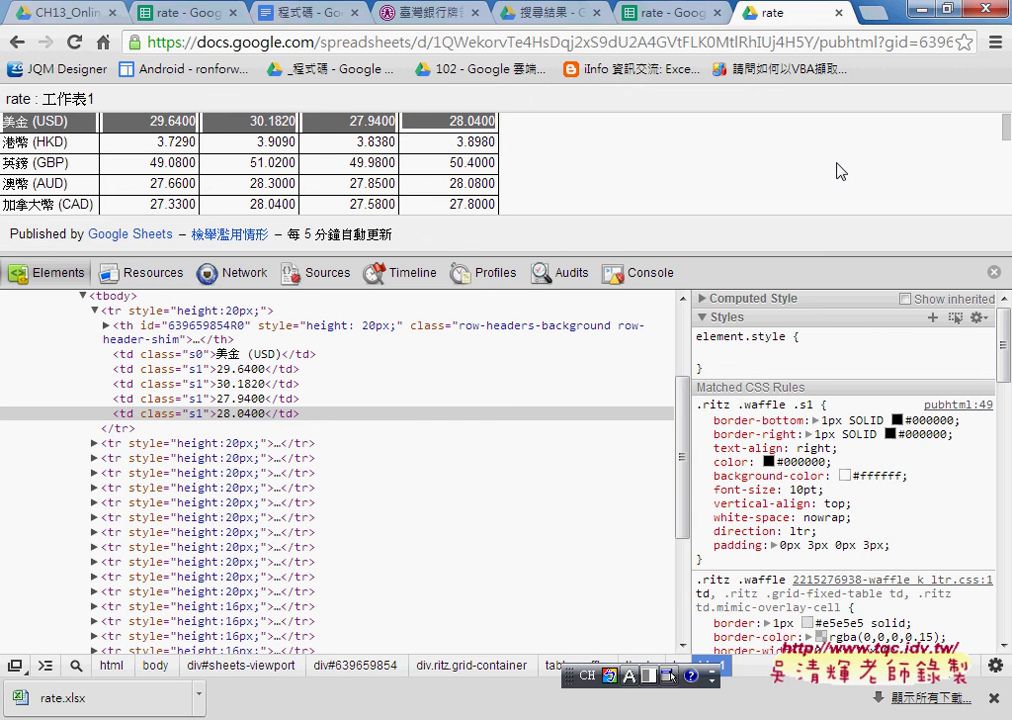
click(994, 272)
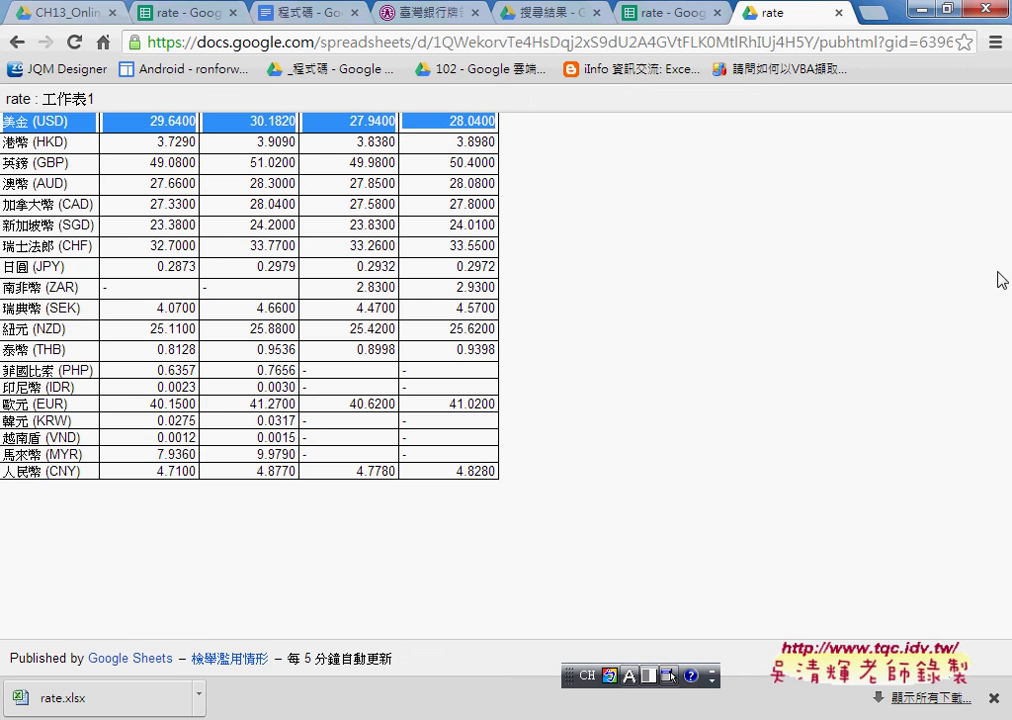
click(840, 14)
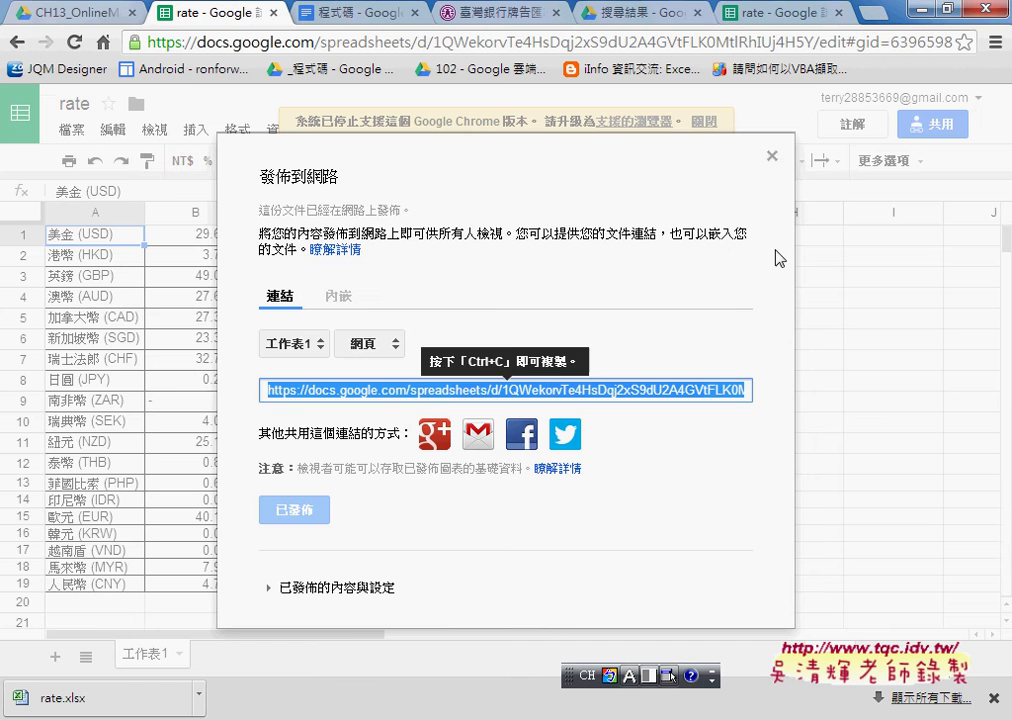
Close the publish dialog and review the rate spreadsheet's link sharing and the permission levels available for invited people
click(774, 158)
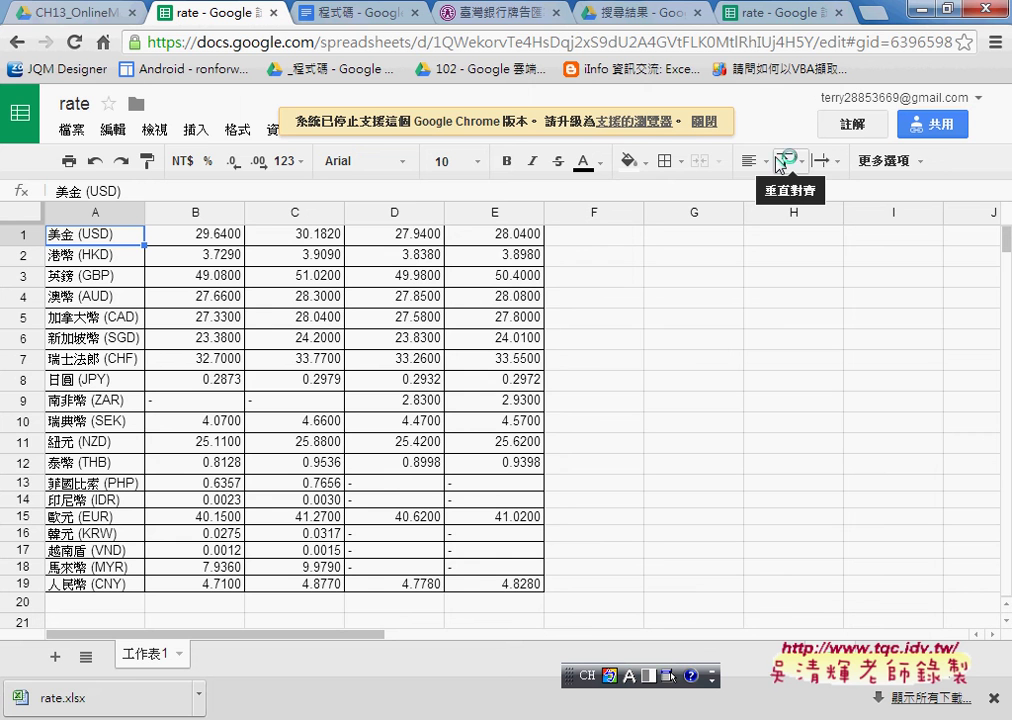
click(935, 125)
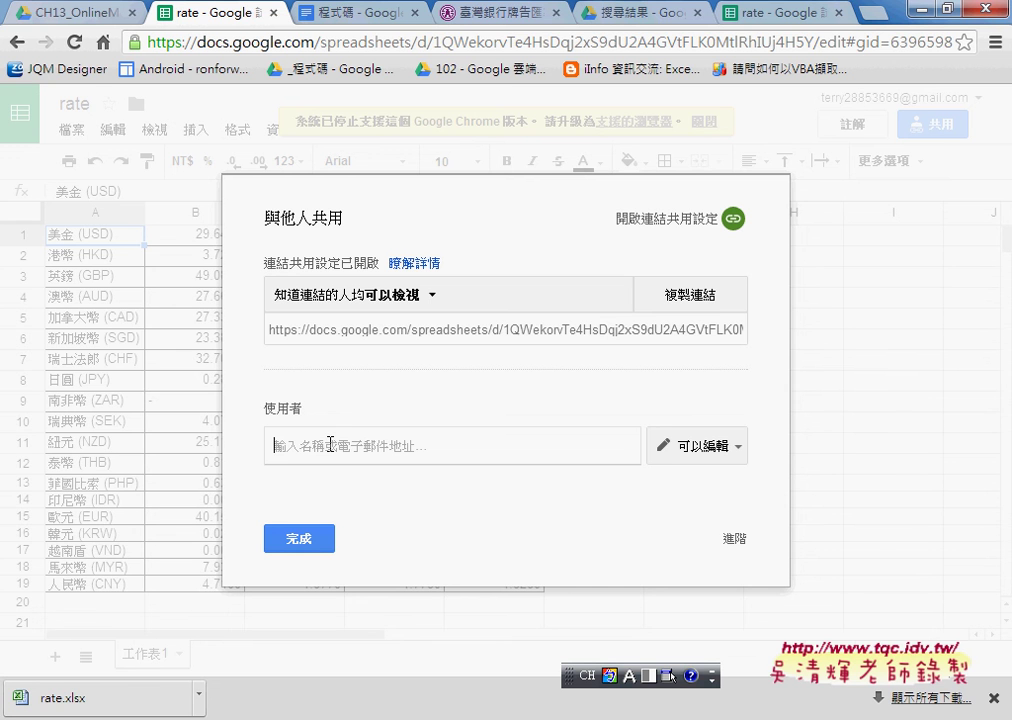
click(701, 452)
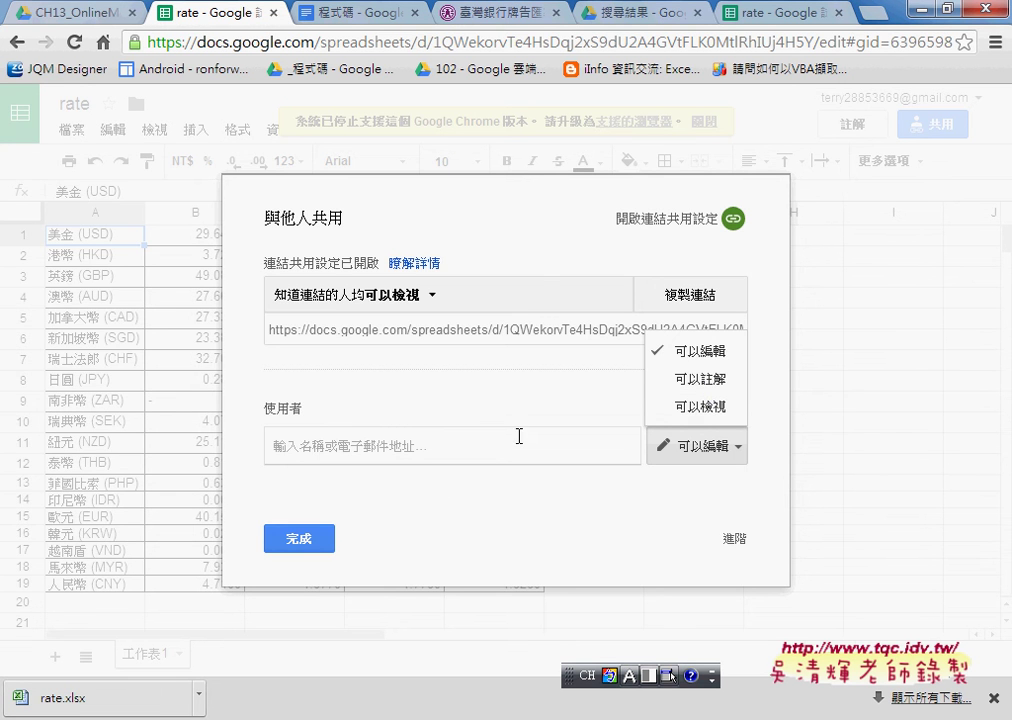
click(323, 542)
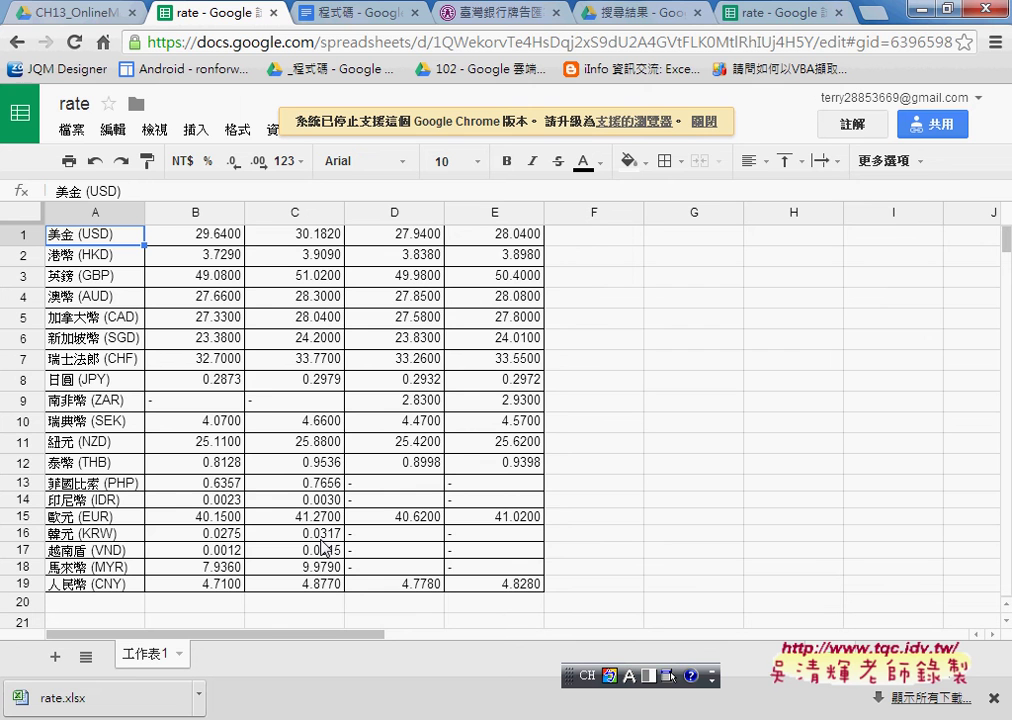
Check the rate file in the CH13_OnlineMoney folder, then reopen its web publishing settings and choose 工作表1 for the link
click(72, 18)
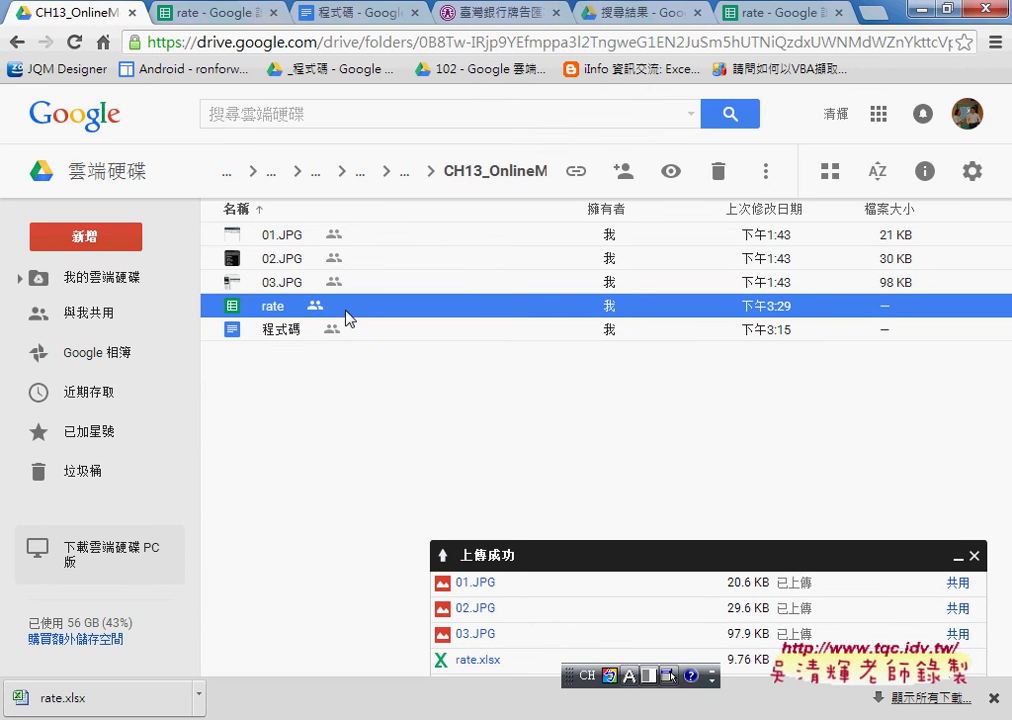
click(235, 20)
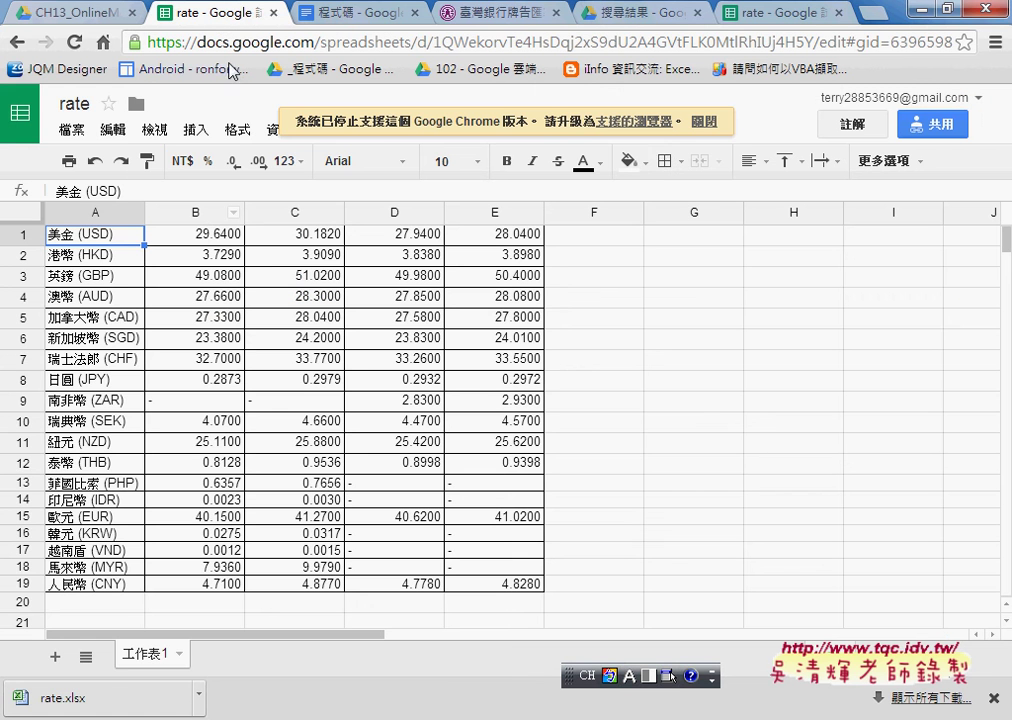
click(704, 122)
click(72, 130)
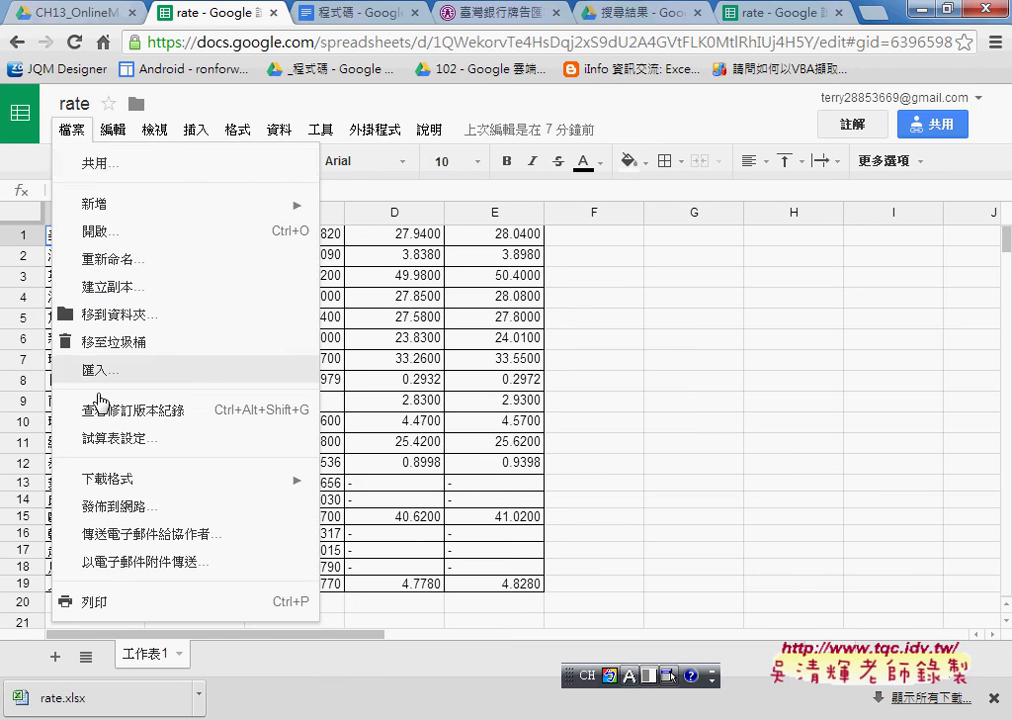
click(113, 507)
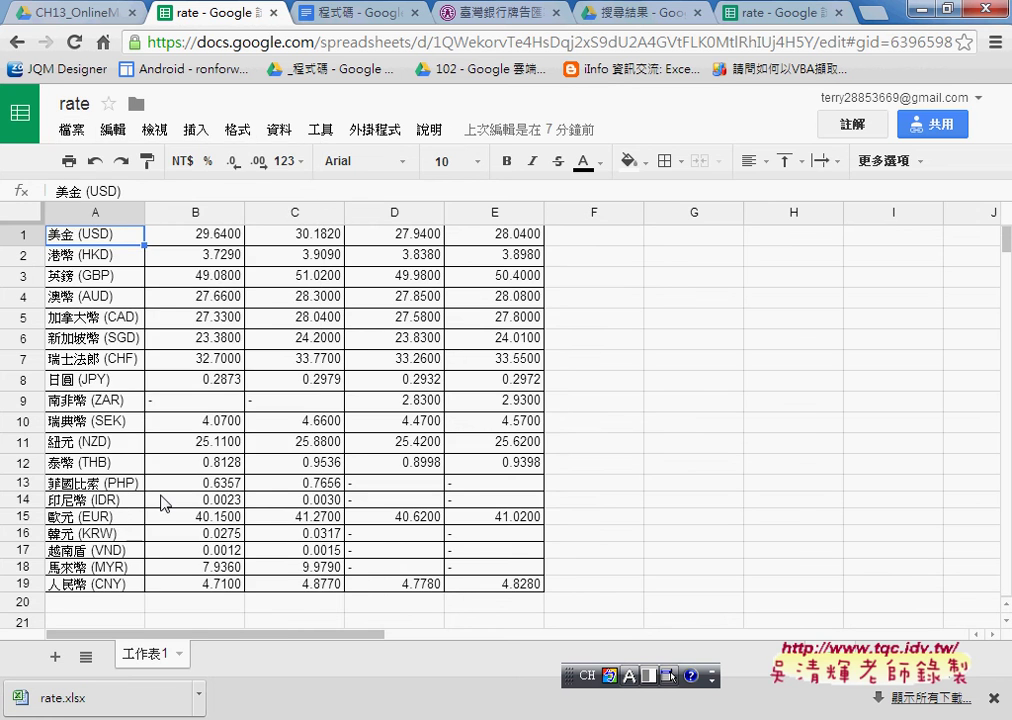
click(296, 343)
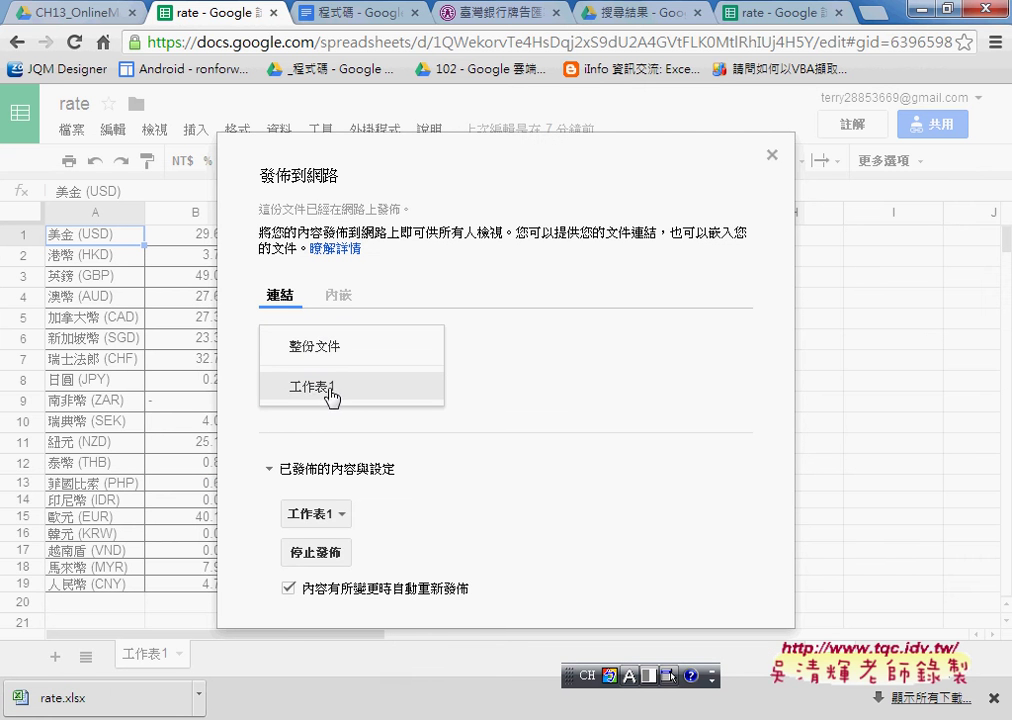
click(294, 388)
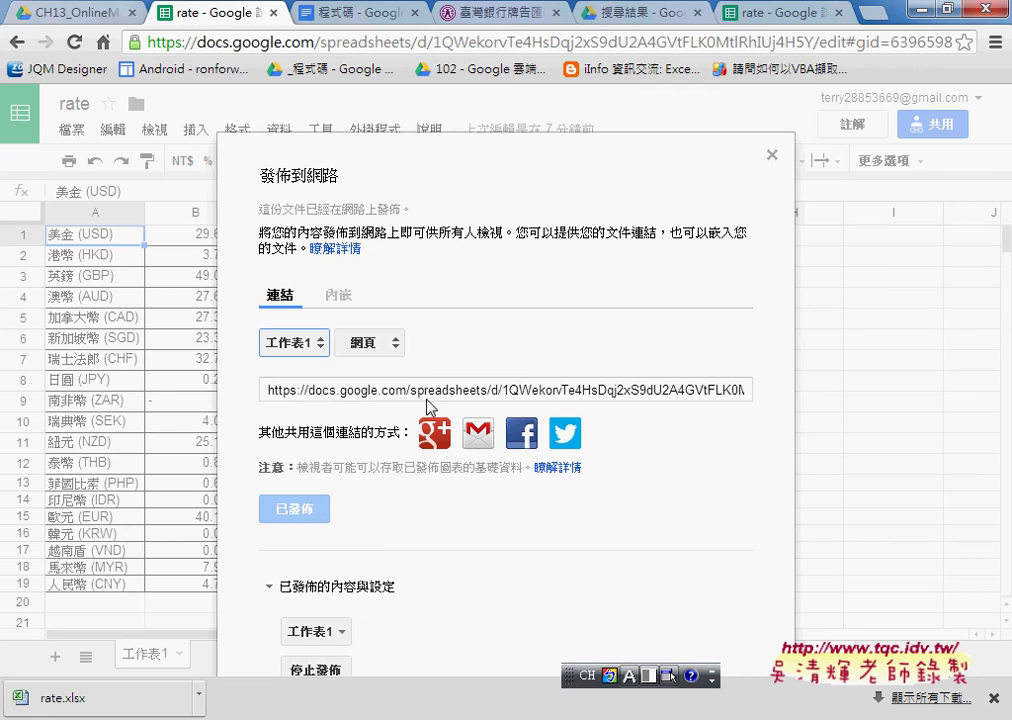
Copy the 工作表1 web page link from the publishing settings and load it in a new browser tab
click(587, 392)
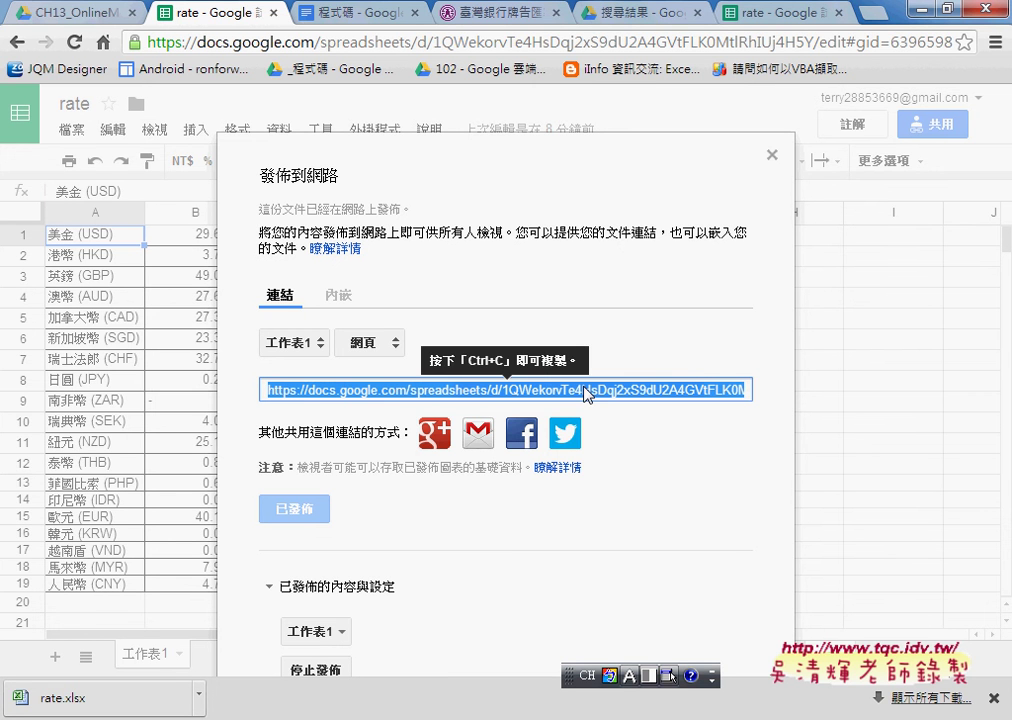
key(ctrl+c)
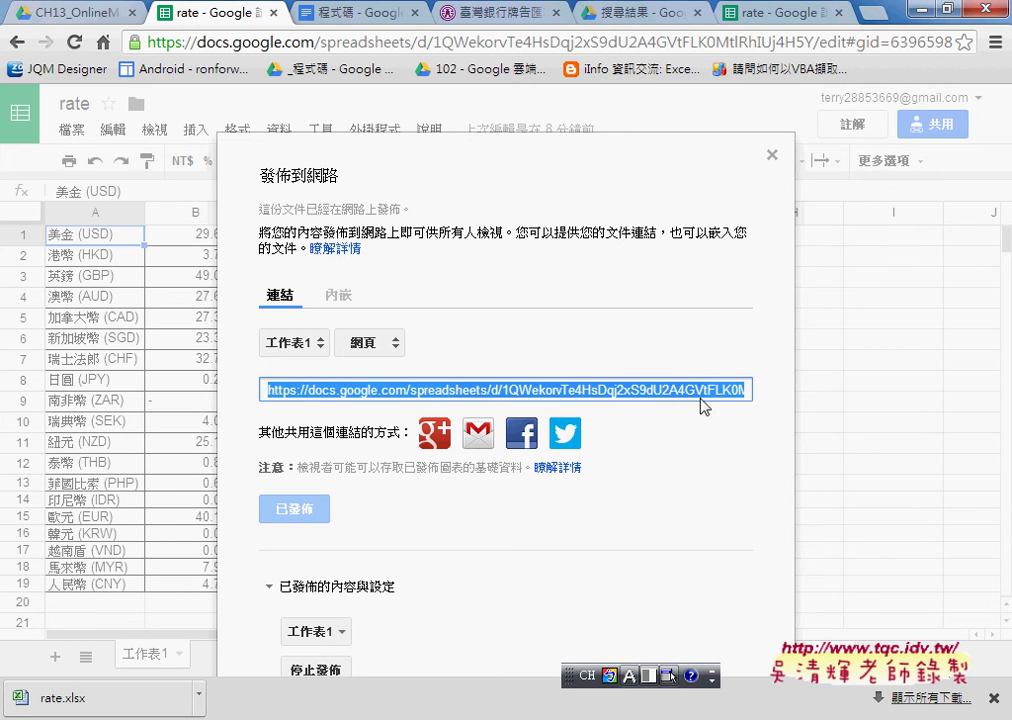
right_click(575, 396)
click(660, 485)
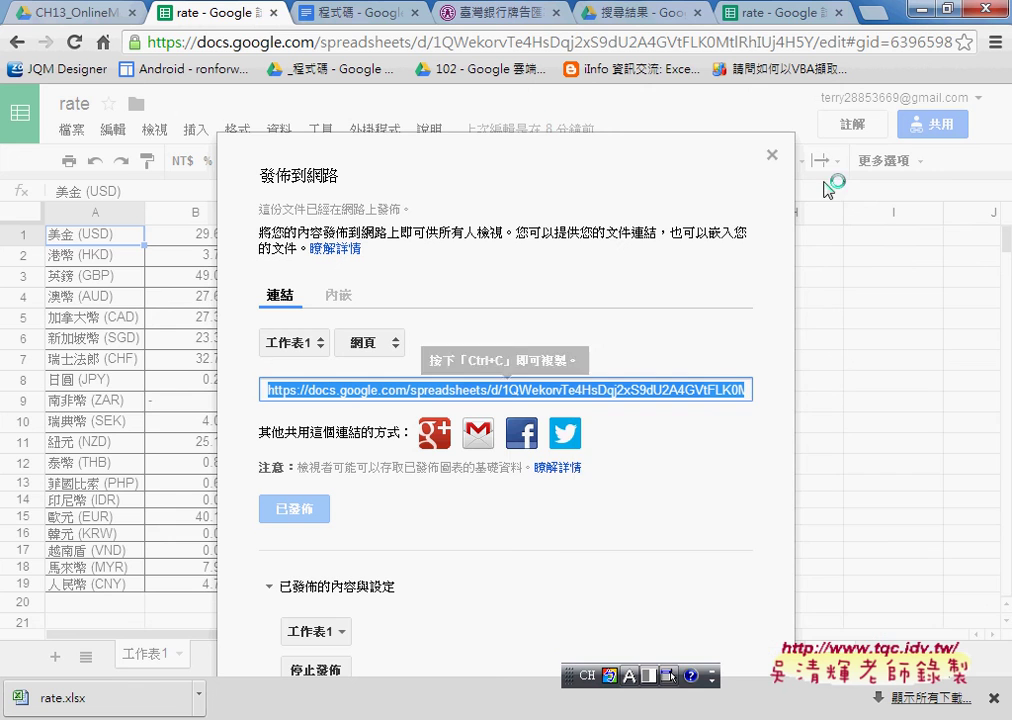
key(ctrl+t)
right_click(684, 43)
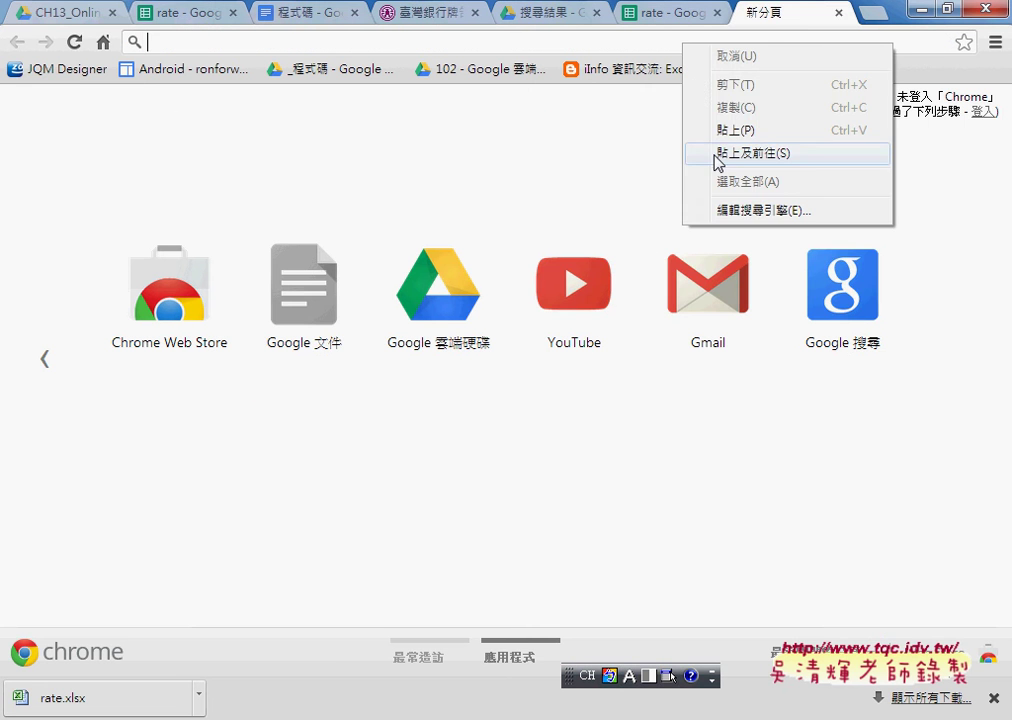
click(714, 153)
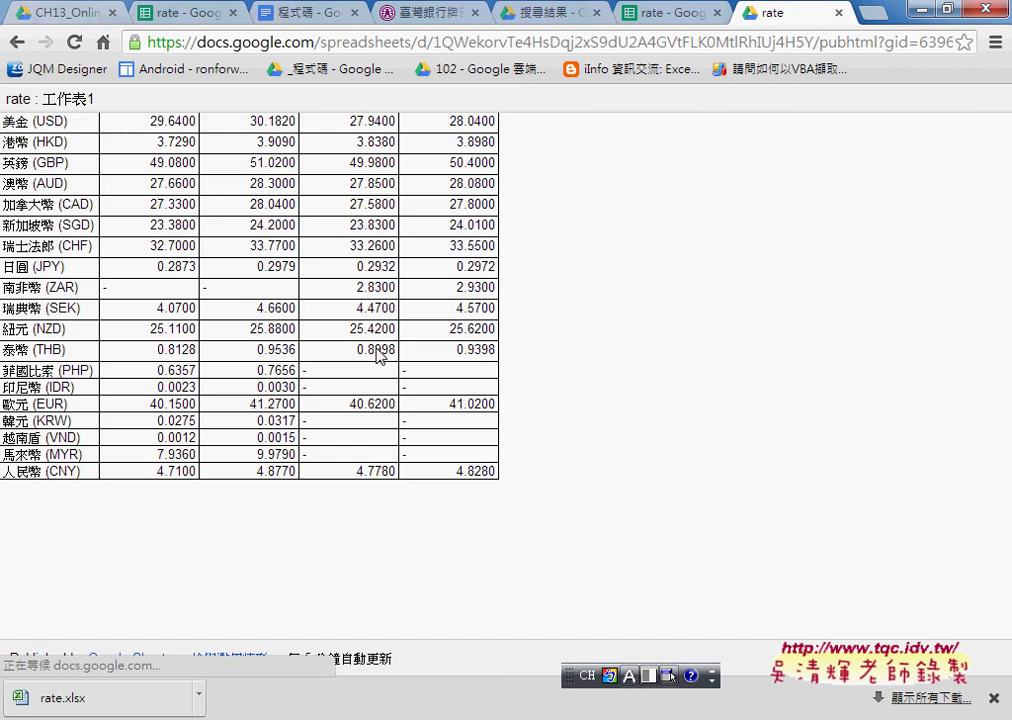
Select the 美金 (USD) row of the published table and inspect its HTML elements
drag(3, 121, 494, 128)
right_click(494, 128)
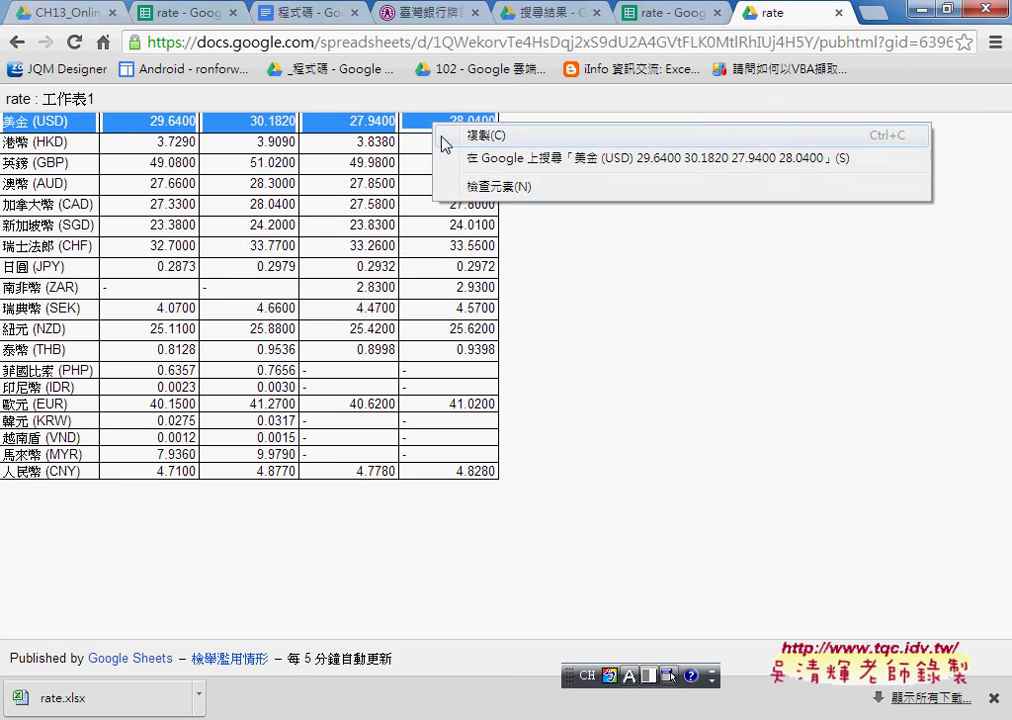
click(500, 182)
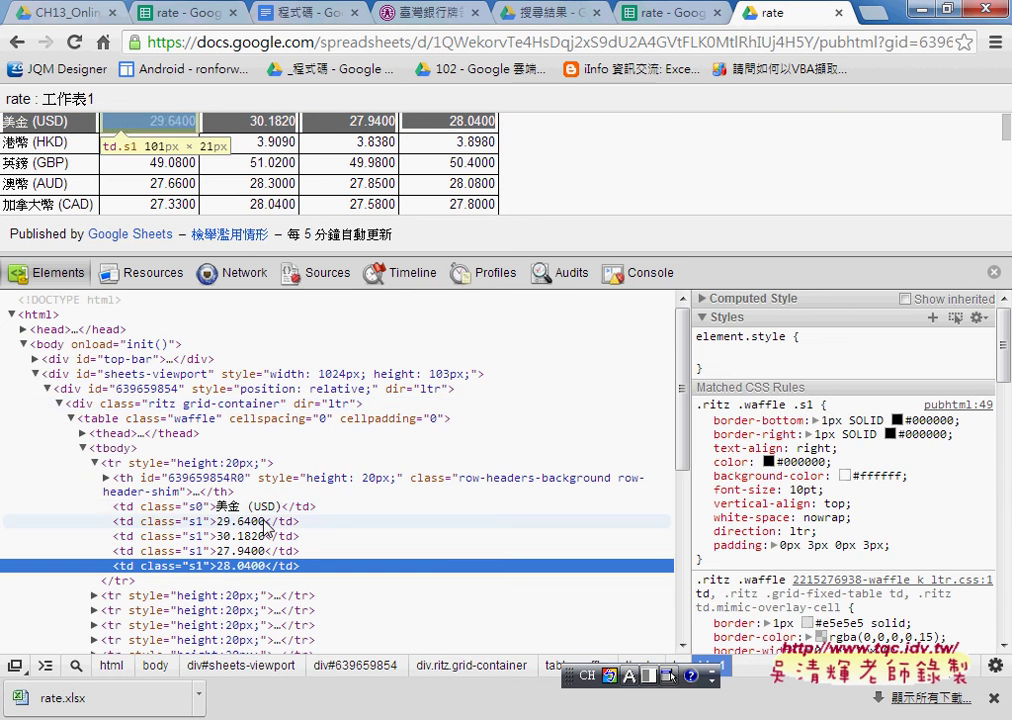